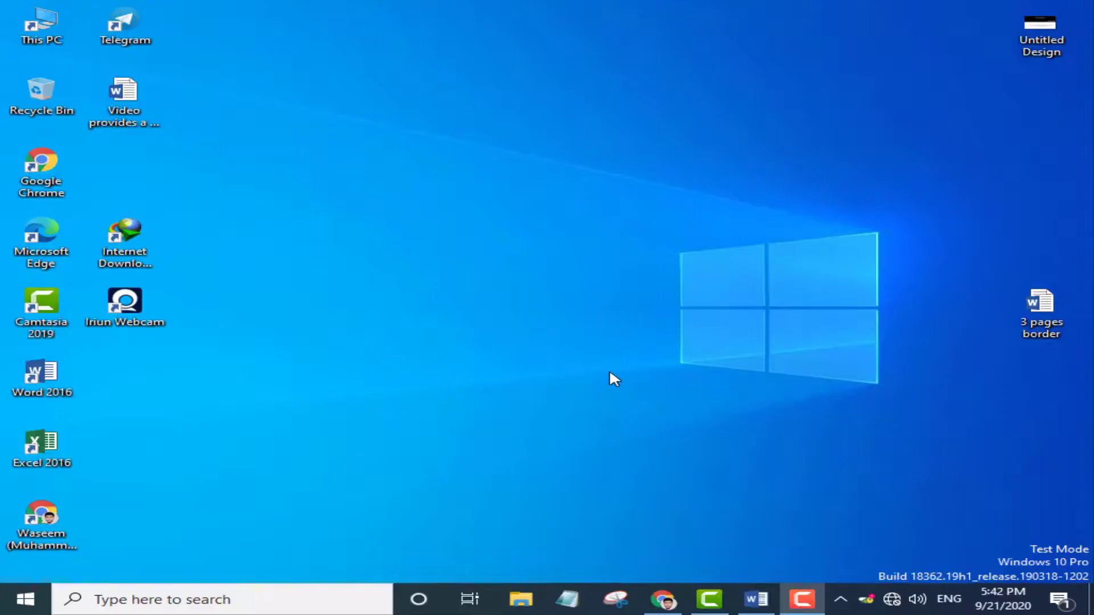
# - Switch to the "3 pages border" document in Word and examine the different page borders on its three pages
pyautogui.click(756, 604)
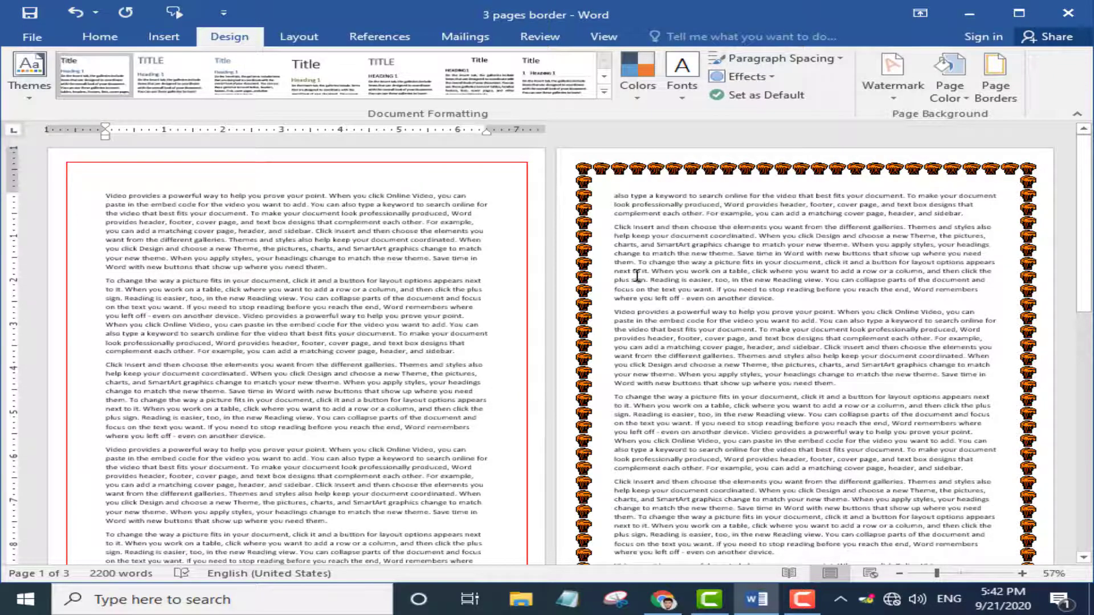
pyautogui.scroll(-5, 545, 388)
pyautogui.scroll(-4, 675, 370)
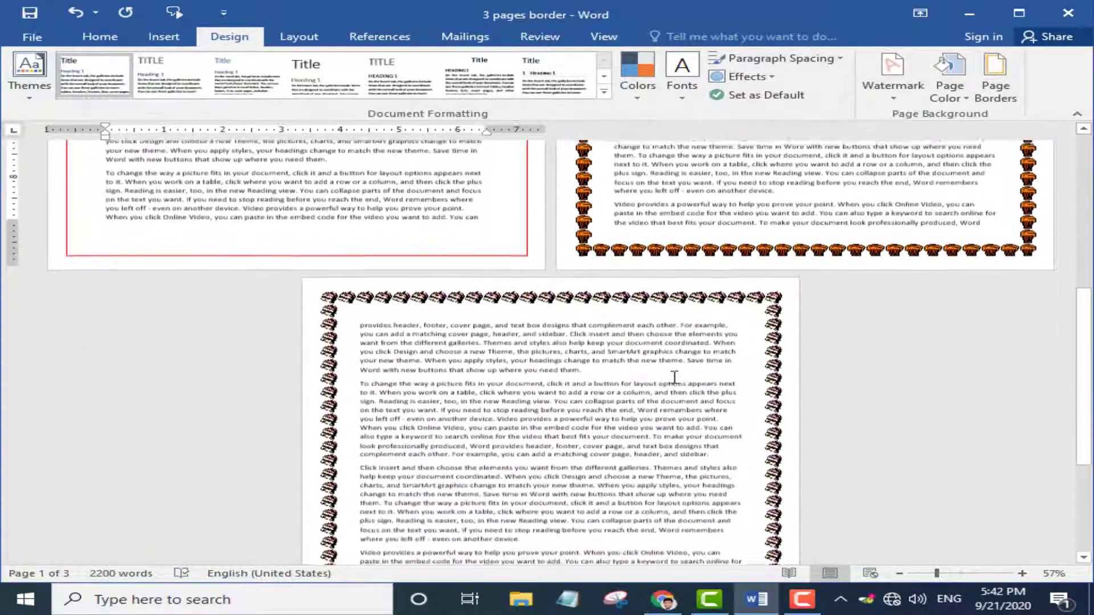
pyautogui.scroll(3, 678, 396)
pyautogui.scroll(8, 678, 397)
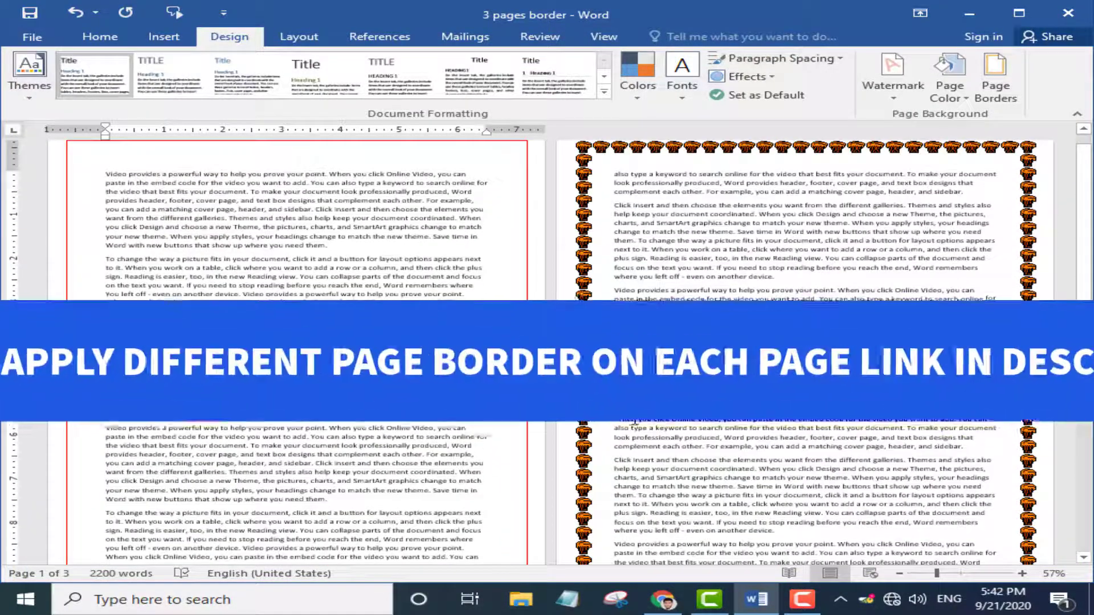
pyautogui.scroll(-4, 620, 406)
pyautogui.scroll(-5, 626, 423)
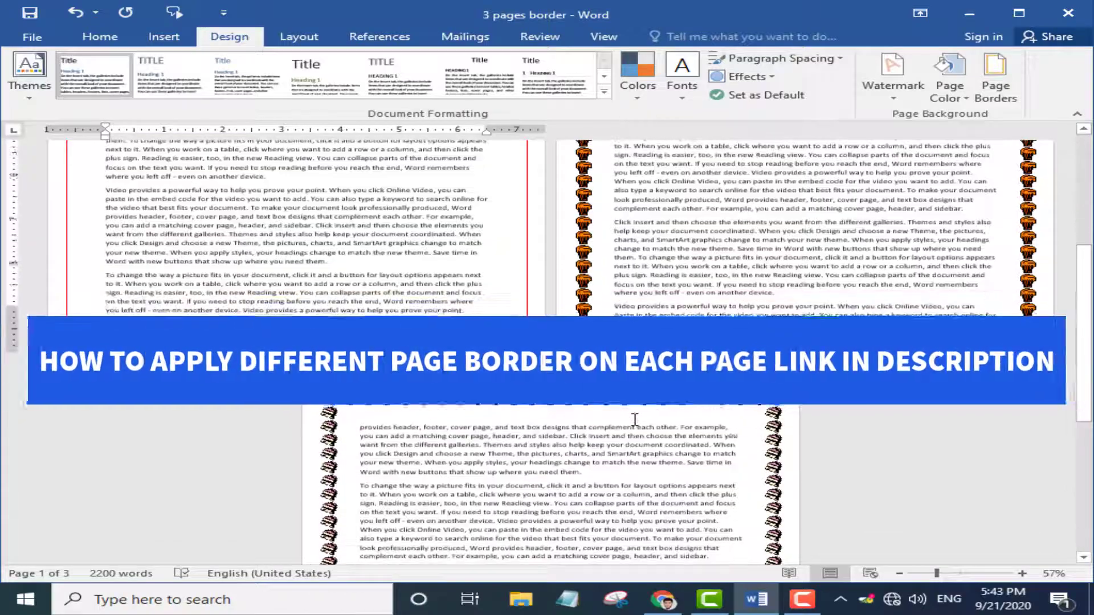
pyautogui.scroll(6, 639, 419)
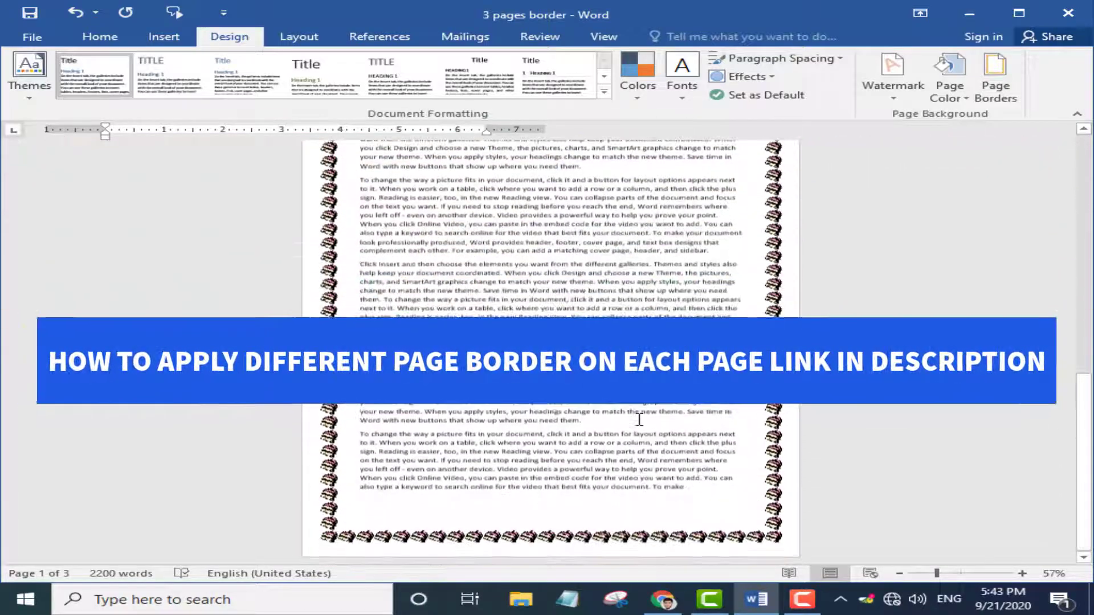
pyautogui.scroll(6, 646, 423)
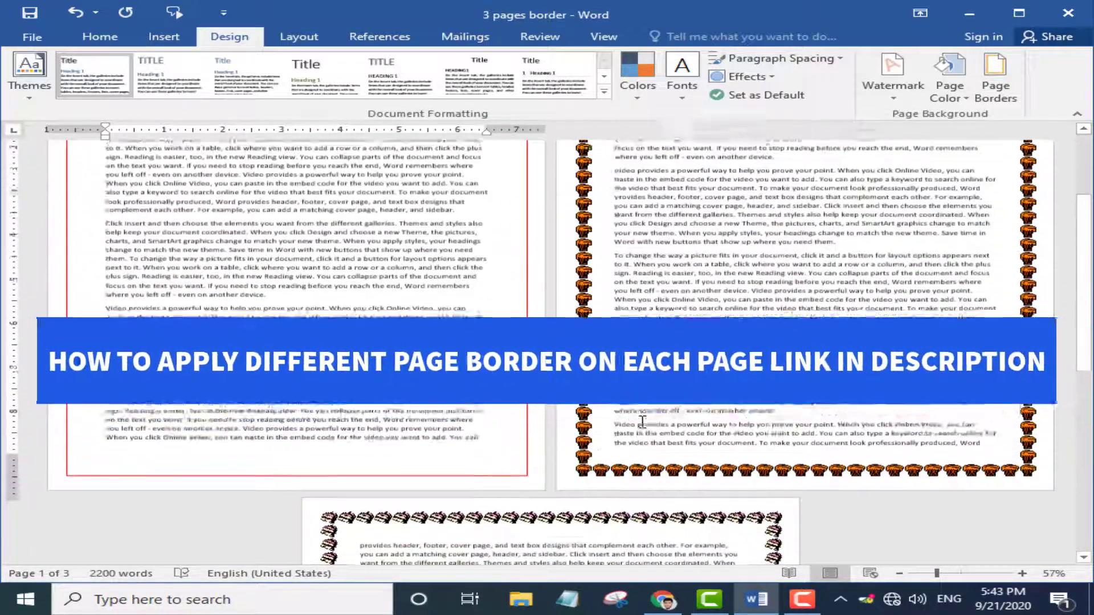
pyautogui.scroll(1, 646, 423)
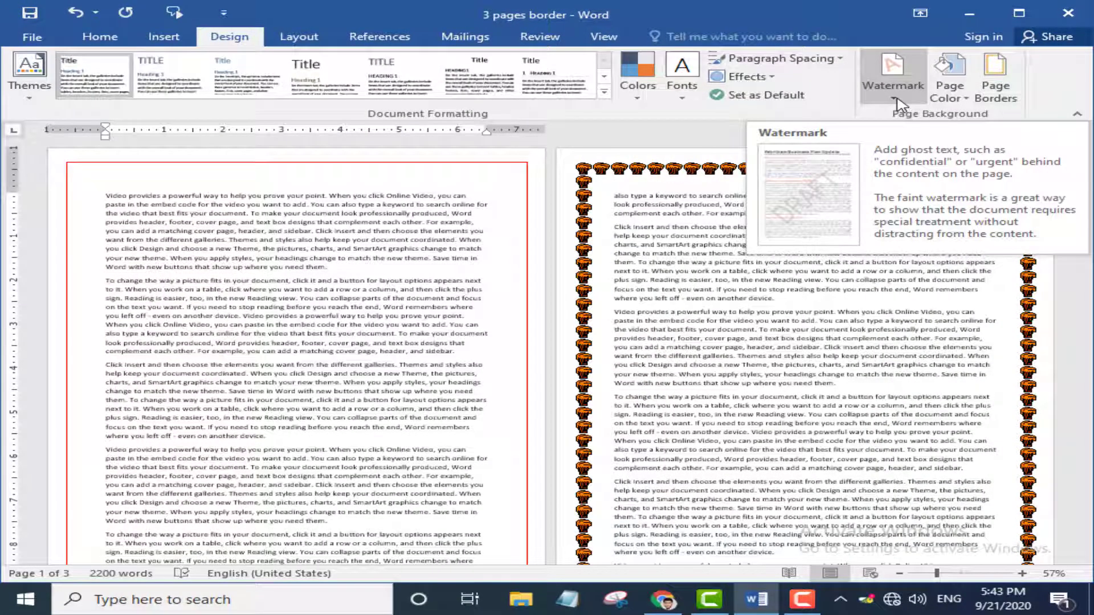
# - Browse the built-in watermark gallery and apply the DO NOT COPY 1 watermark to the document
pyautogui.click(893, 94)
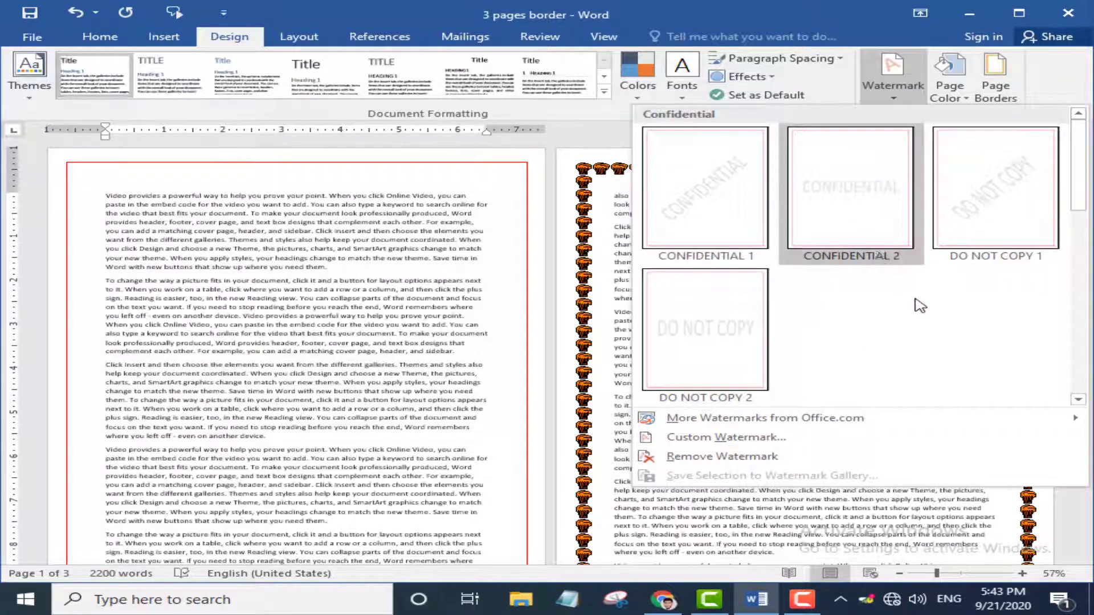
pyautogui.scroll(-3, 920, 330)
pyautogui.scroll(3, 916, 327)
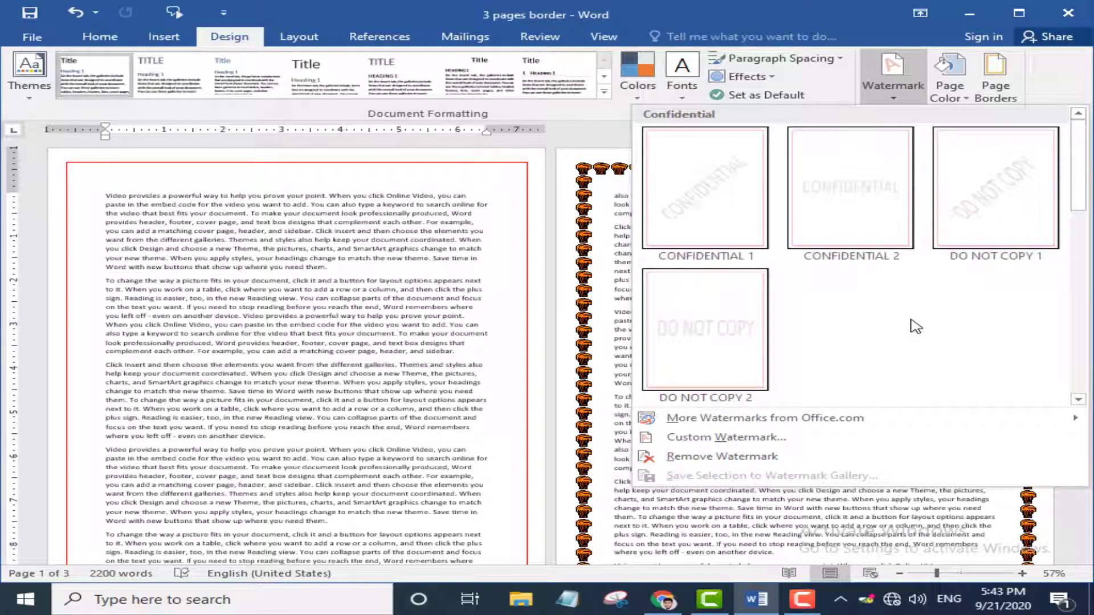
pyautogui.scroll(-3, 916, 326)
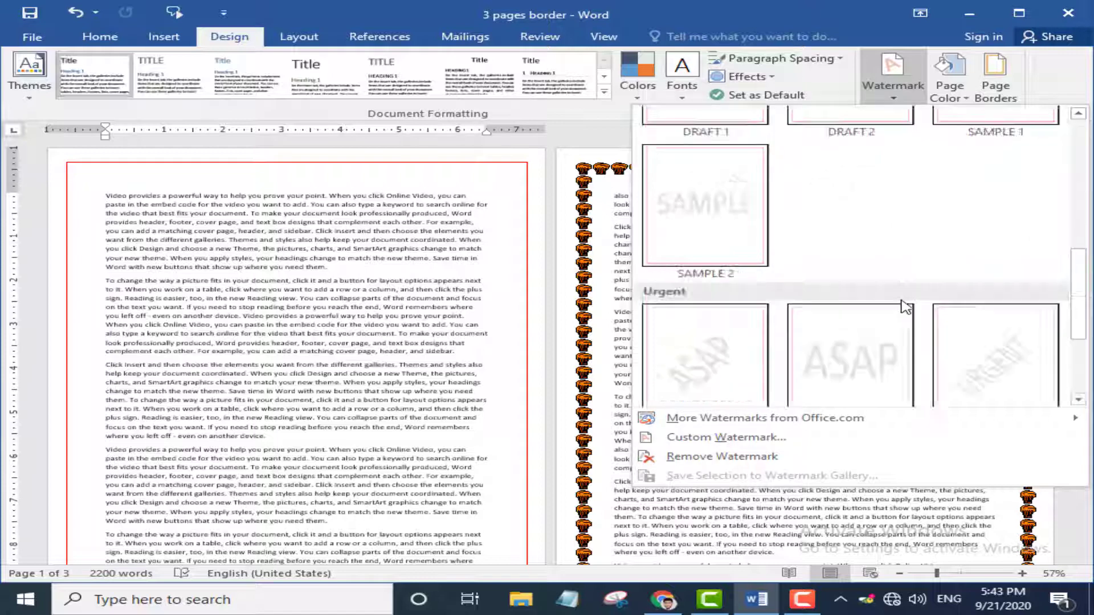
pyautogui.scroll(3, 918, 327)
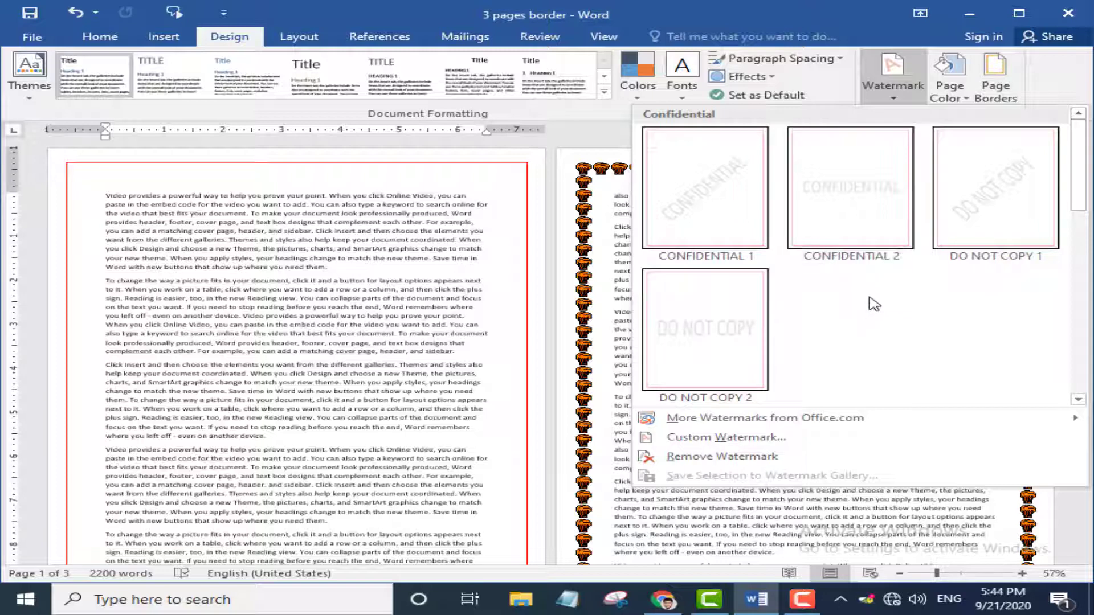
pyautogui.scroll(-3, 873, 306)
pyautogui.scroll(2, 917, 350)
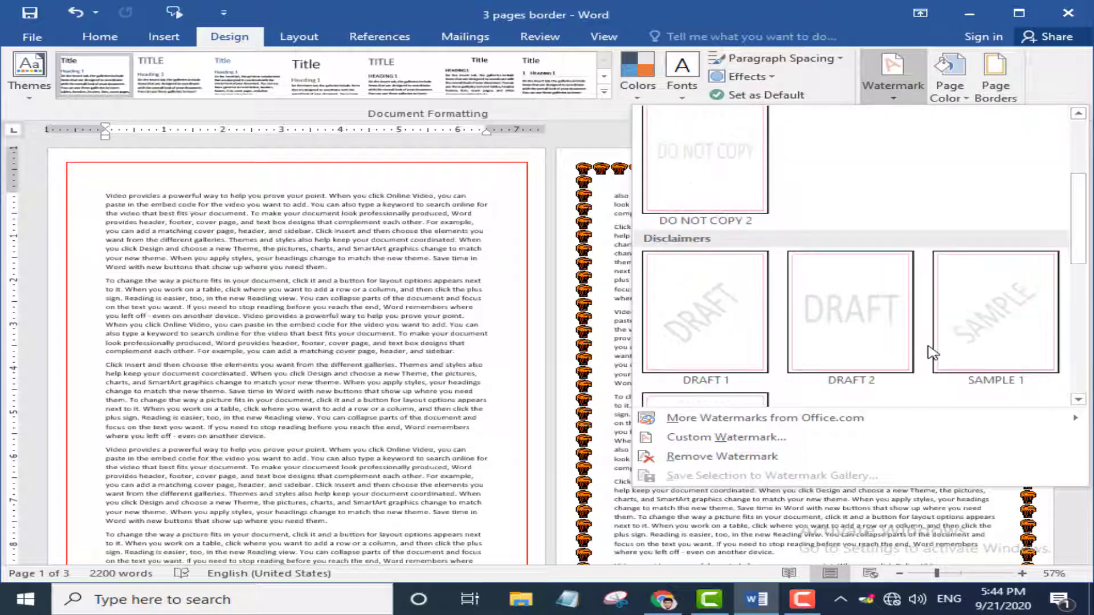
pyautogui.scroll(2, 931, 356)
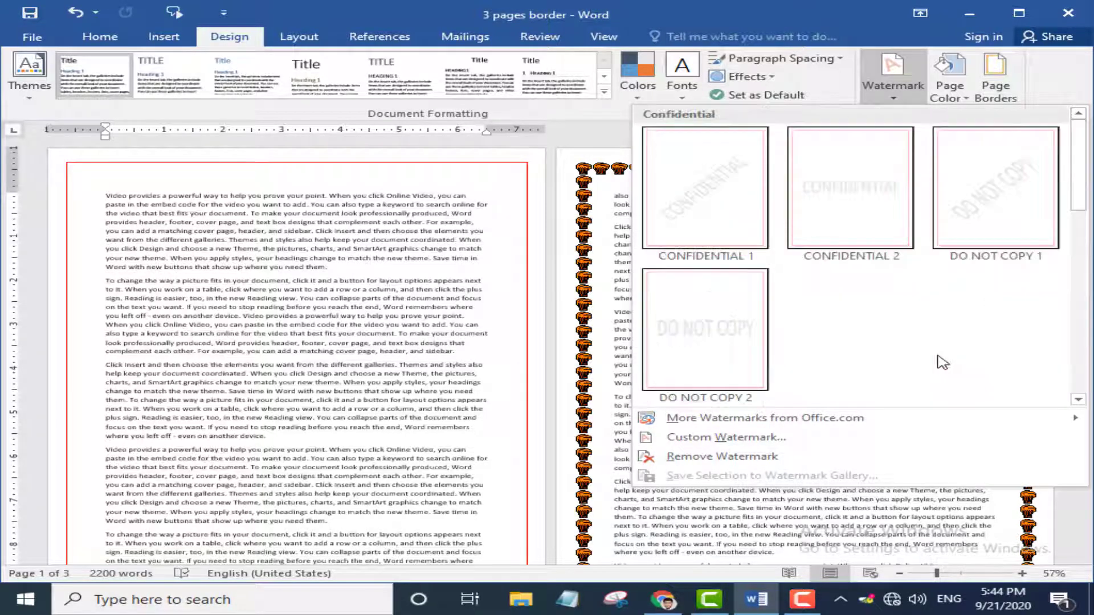
pyautogui.click(960, 222)
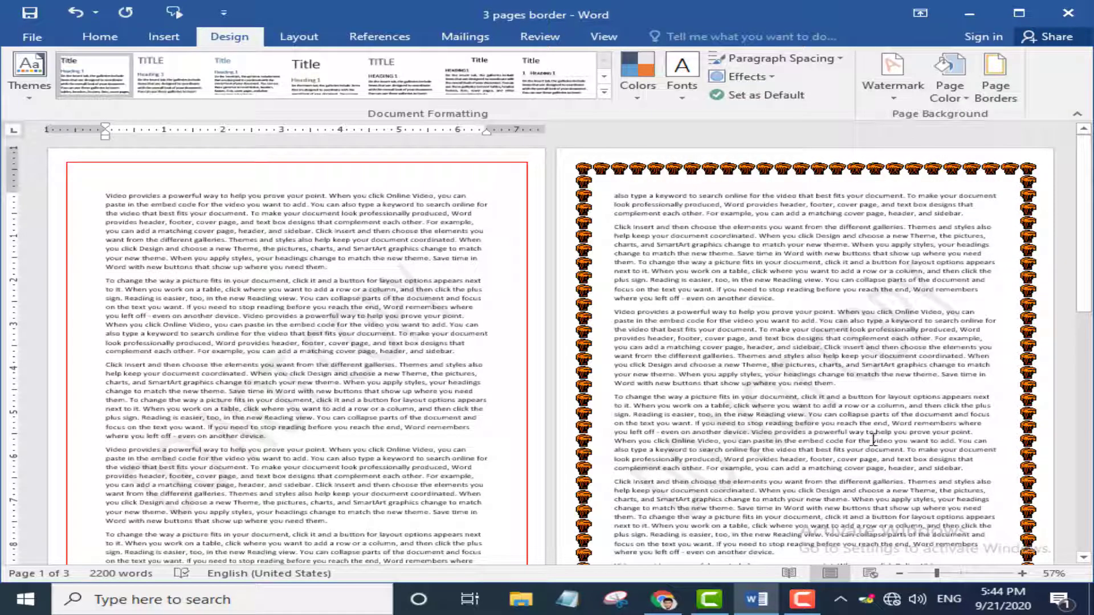
# - Check the watermark on the pages, and open the custom watermark settings with the text watermark option selected
pyautogui.scroll(-1, 787, 441)
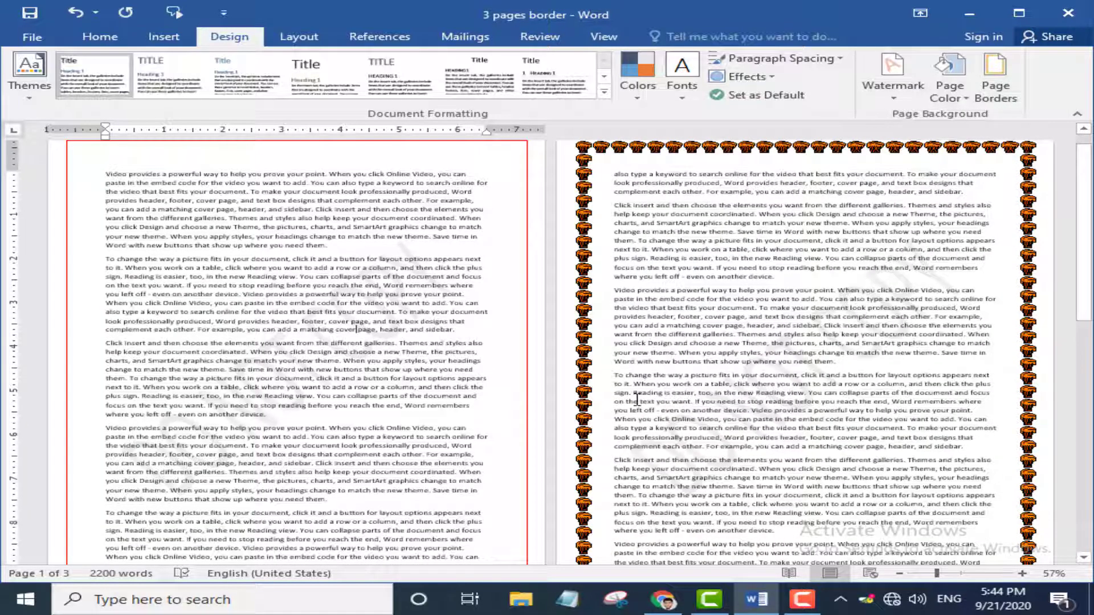
pyautogui.scroll(-3, 636, 399)
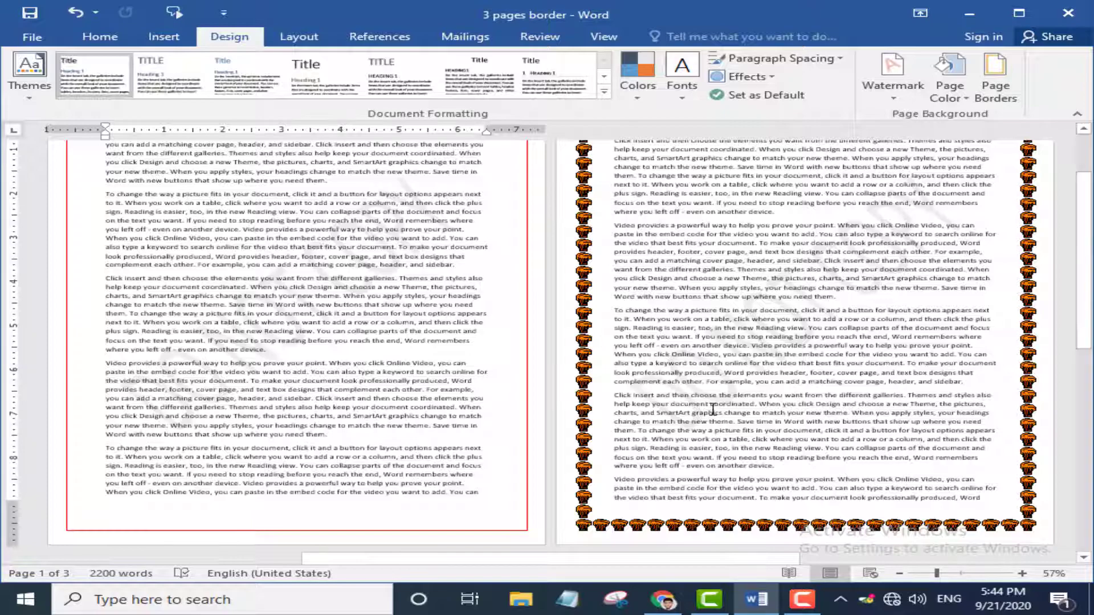
pyautogui.scroll(3, 720, 408)
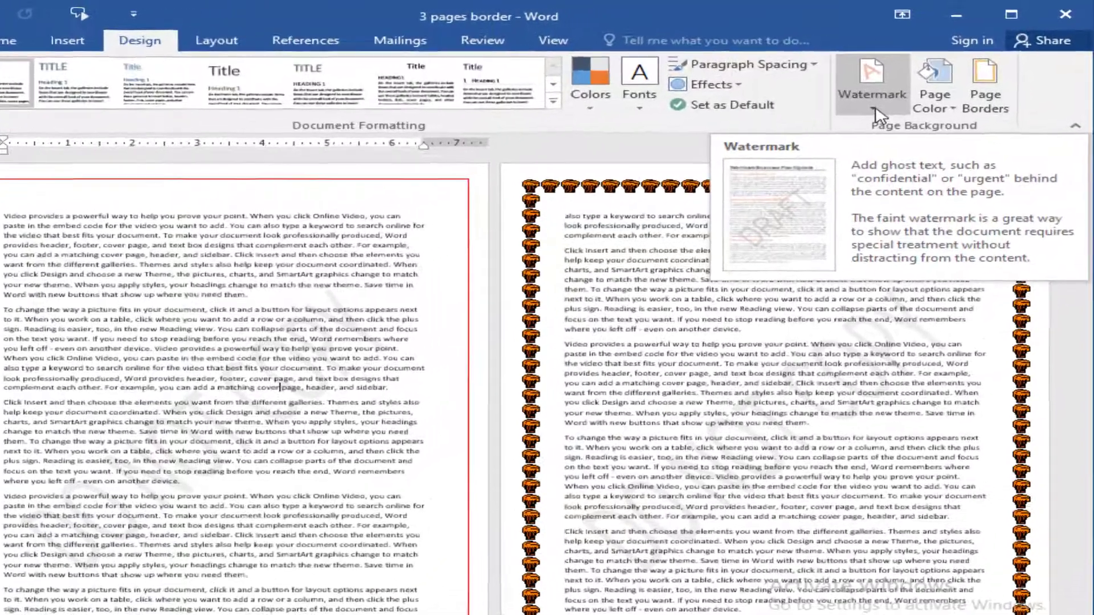
pyautogui.click(895, 105)
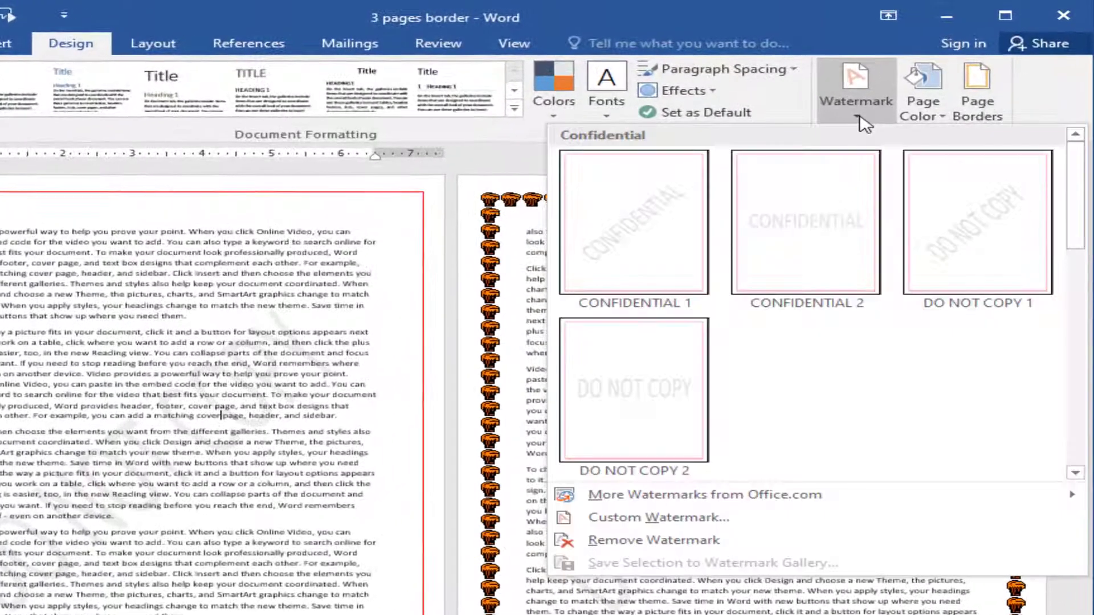
pyautogui.click(642, 519)
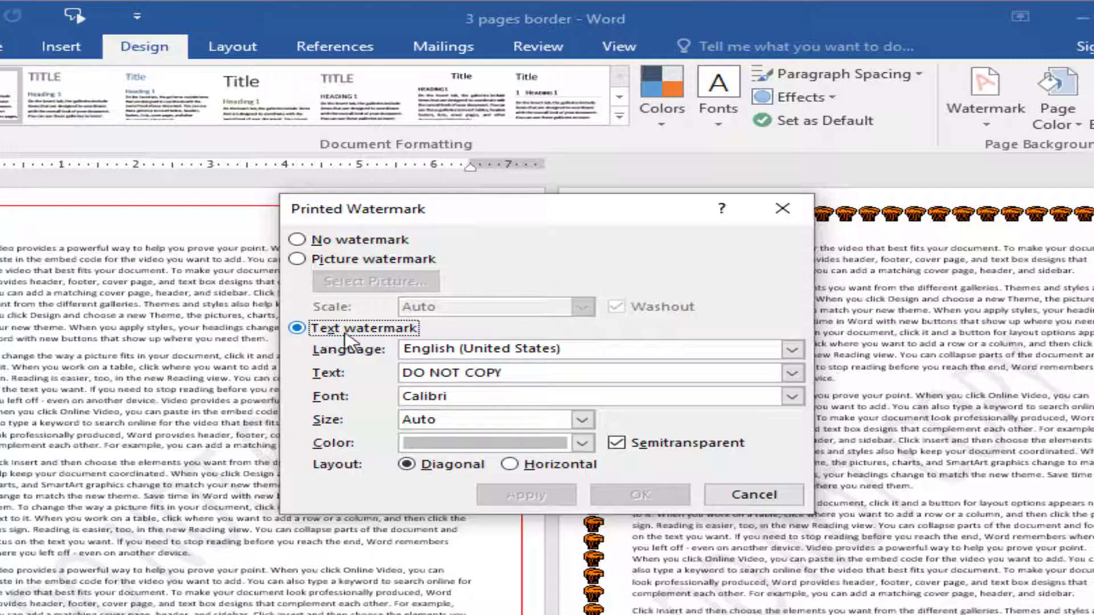
pyautogui.click(297, 329)
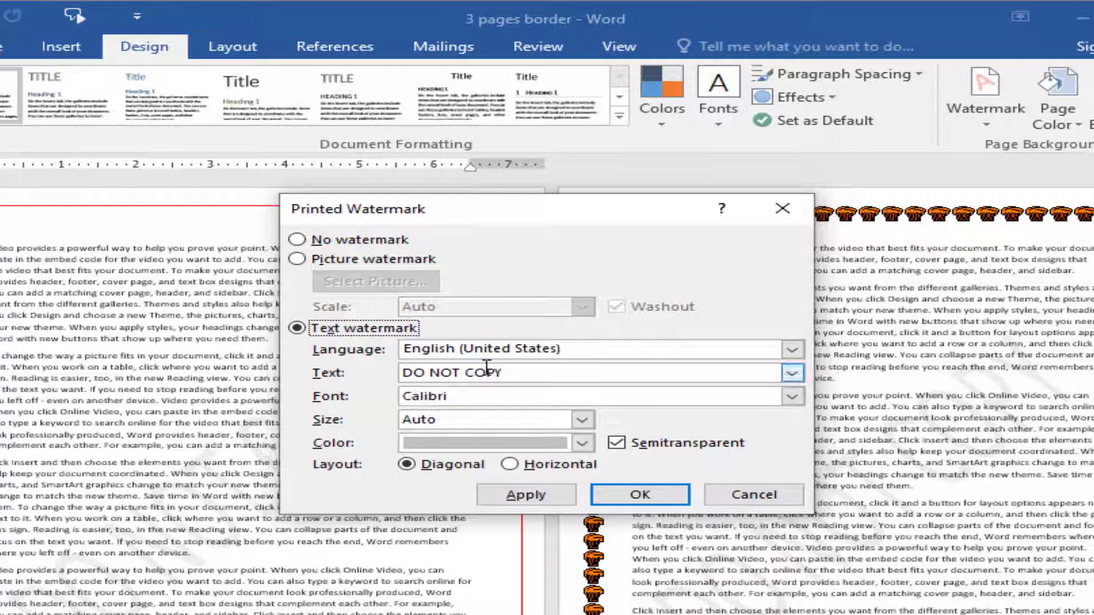
pyautogui.click(302, 241)
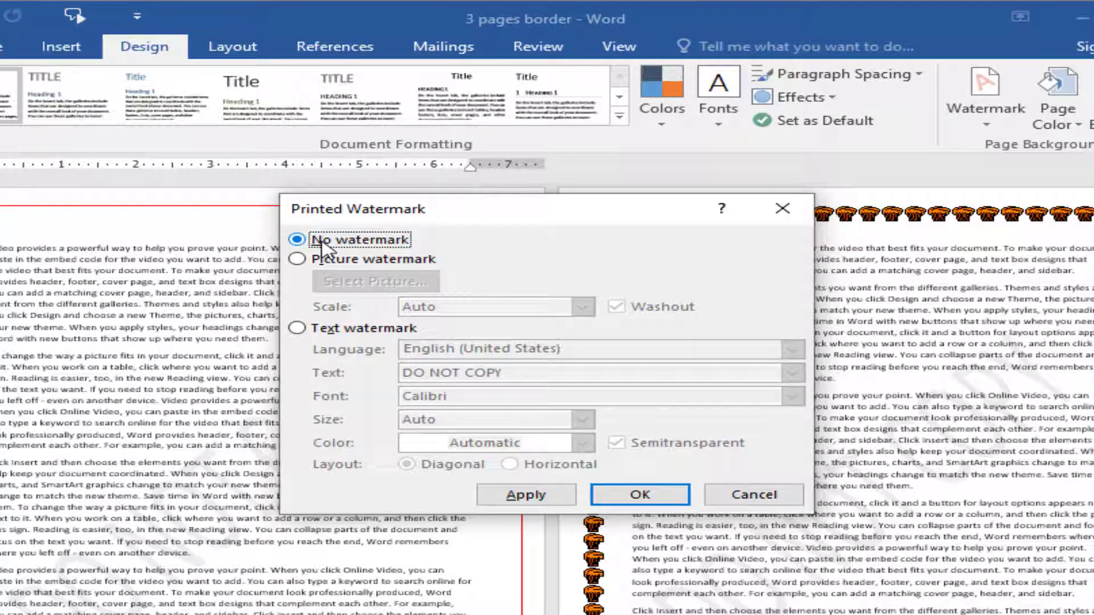
pyautogui.click(302, 332)
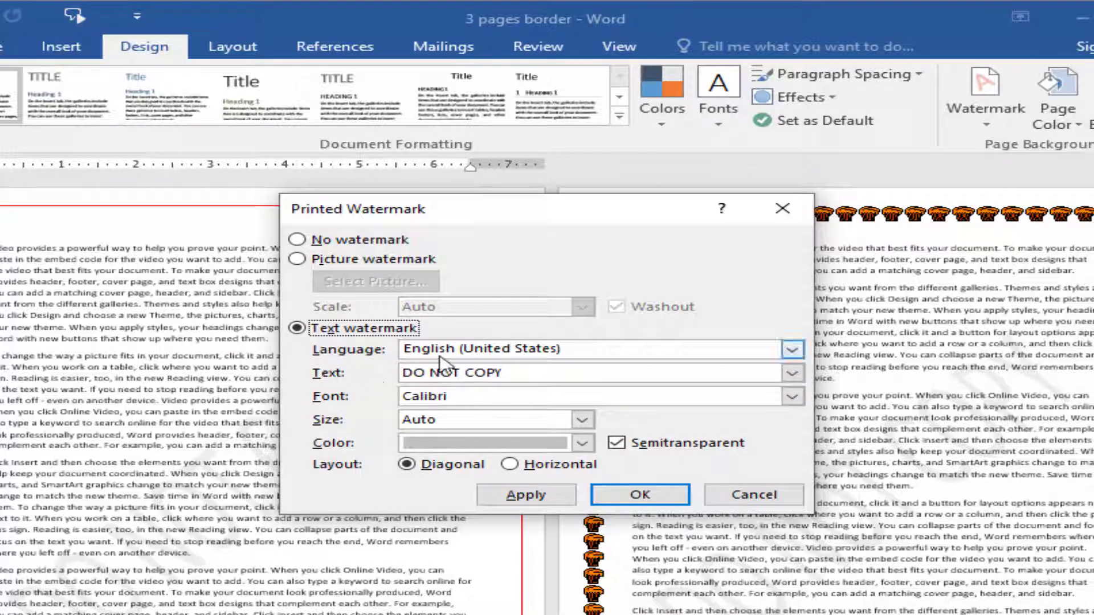
# - Choose English (United States) as the watermark language and set the watermark text to "Waseem Academy"
pyautogui.click(795, 351)
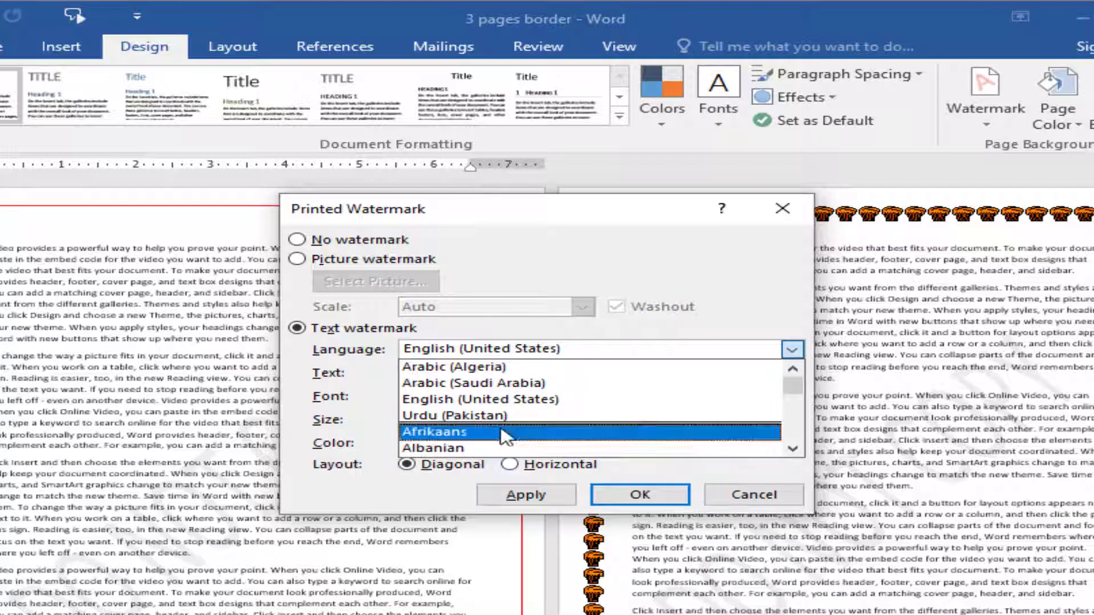
pyautogui.click(794, 353)
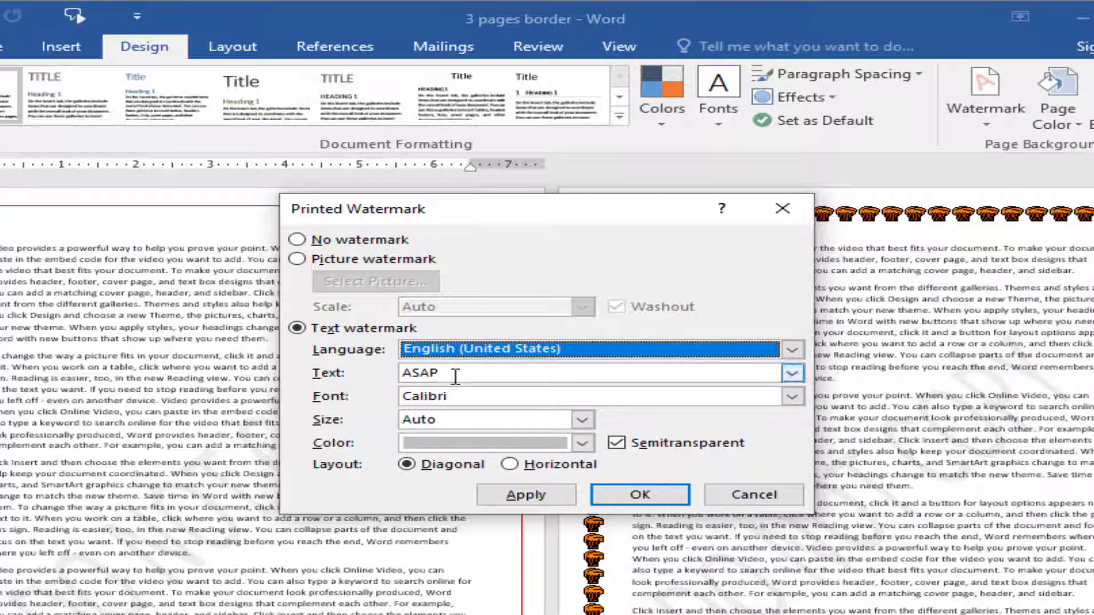
pyautogui.moveTo(455, 376); pyautogui.dragTo(402, 378)
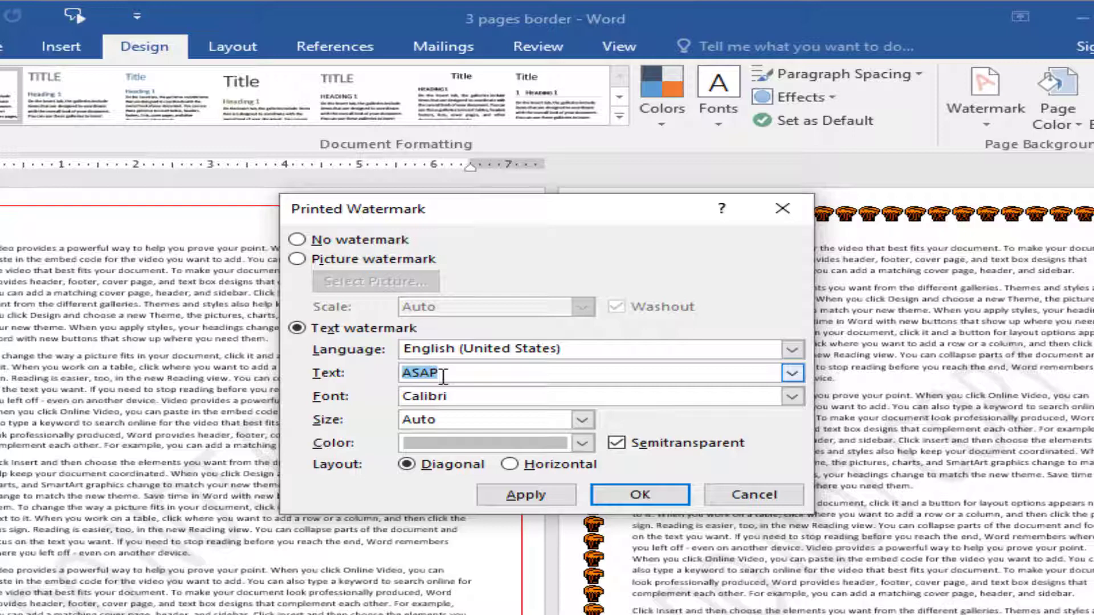
pyautogui.write('Waseem Academy')
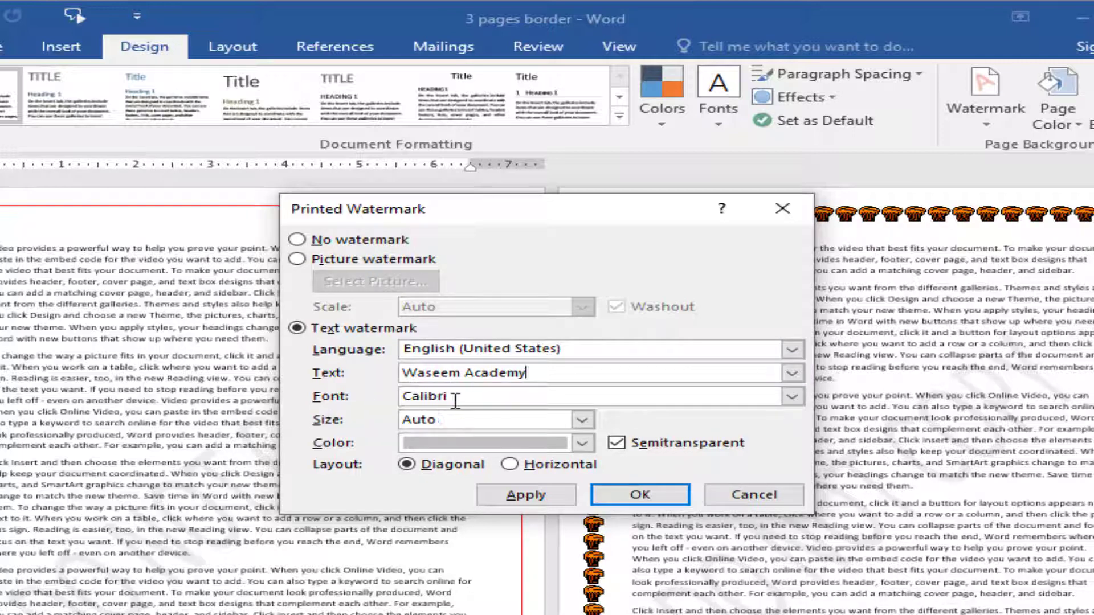
# - Set the text watermark's font to Edwardian Script ITC
pyautogui.click(792, 398)
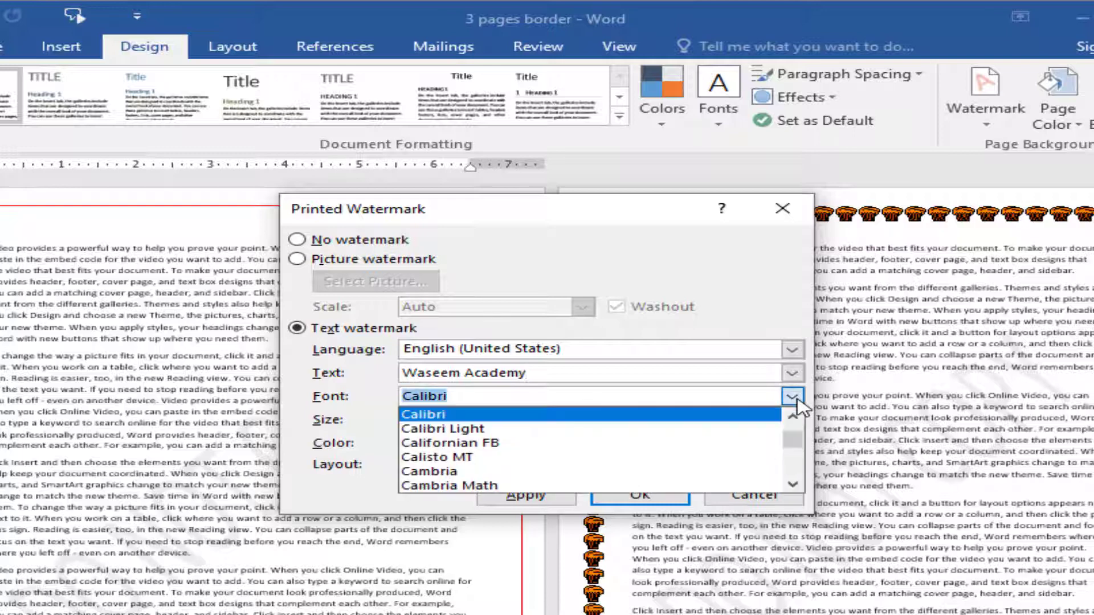
pyautogui.scroll(-20, 668, 458)
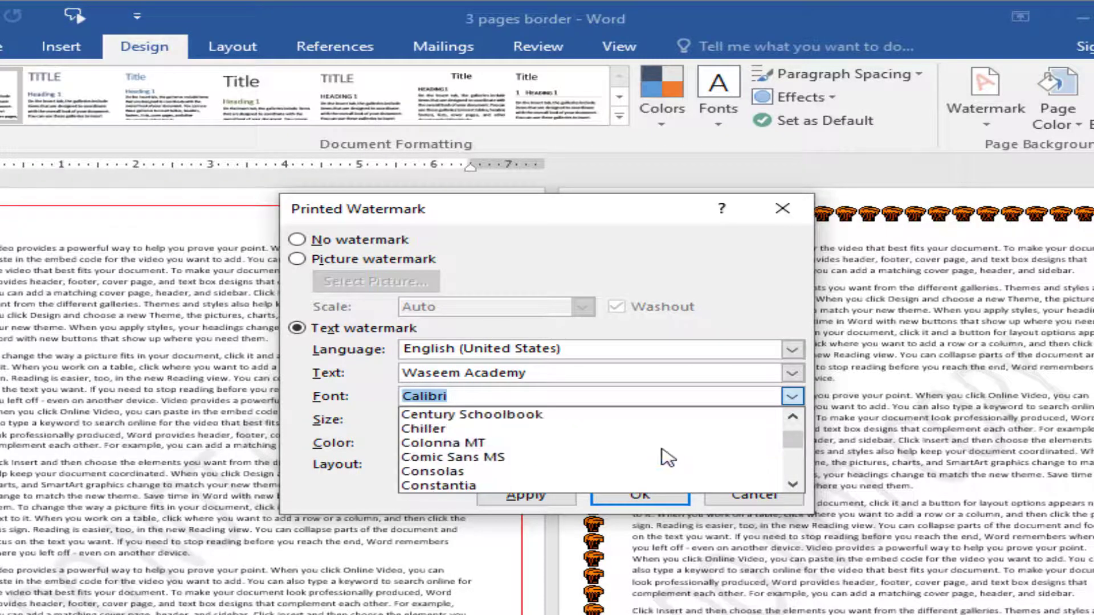
pyautogui.scroll(-4, 668, 458)
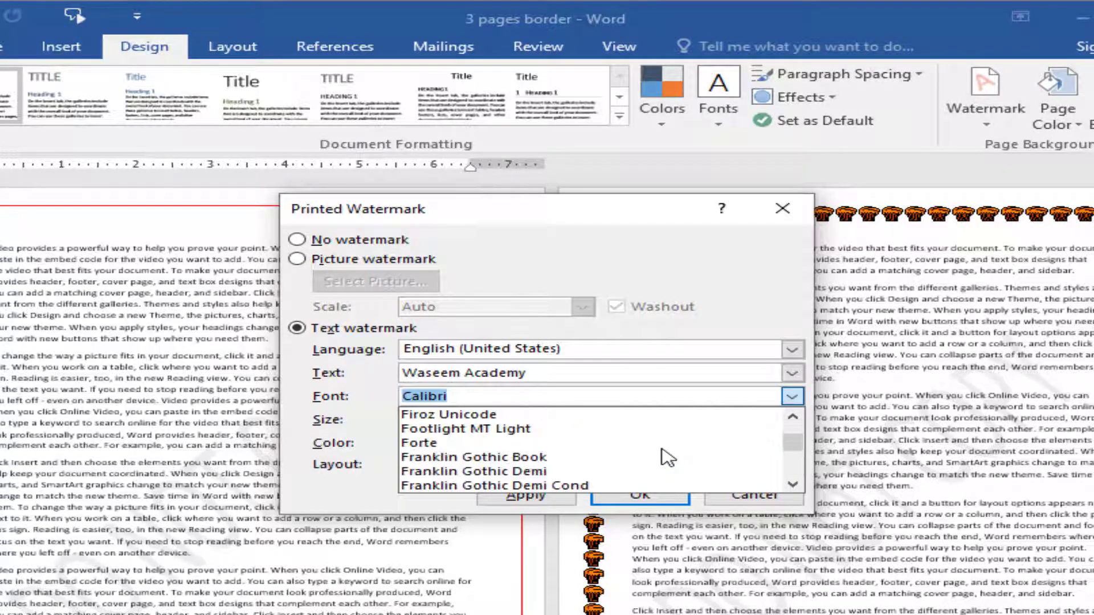
pyautogui.scroll(5, 667, 457)
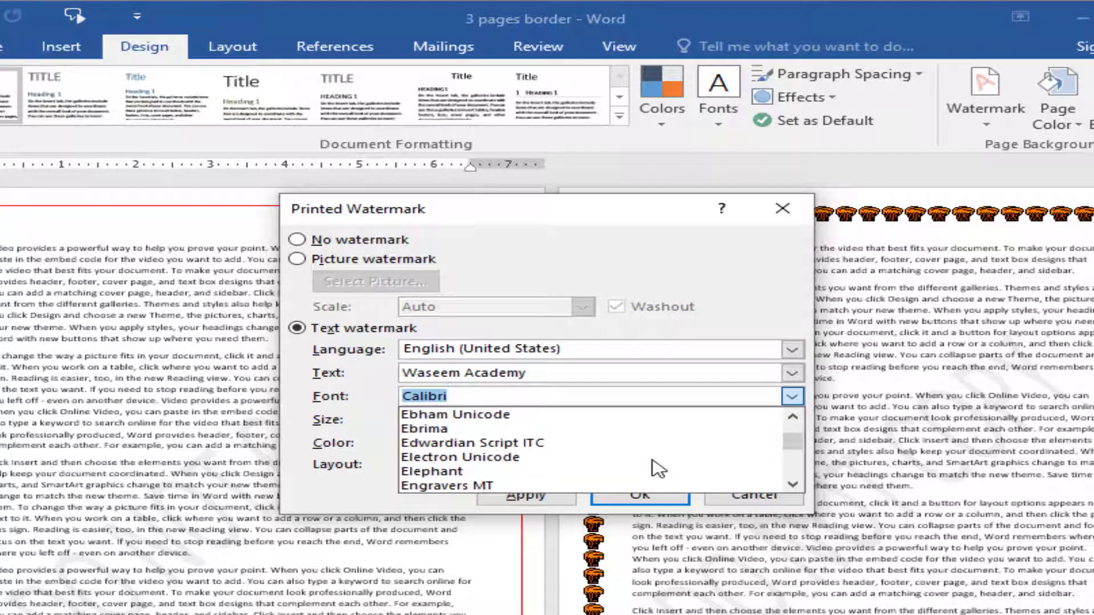
pyautogui.click(503, 444)
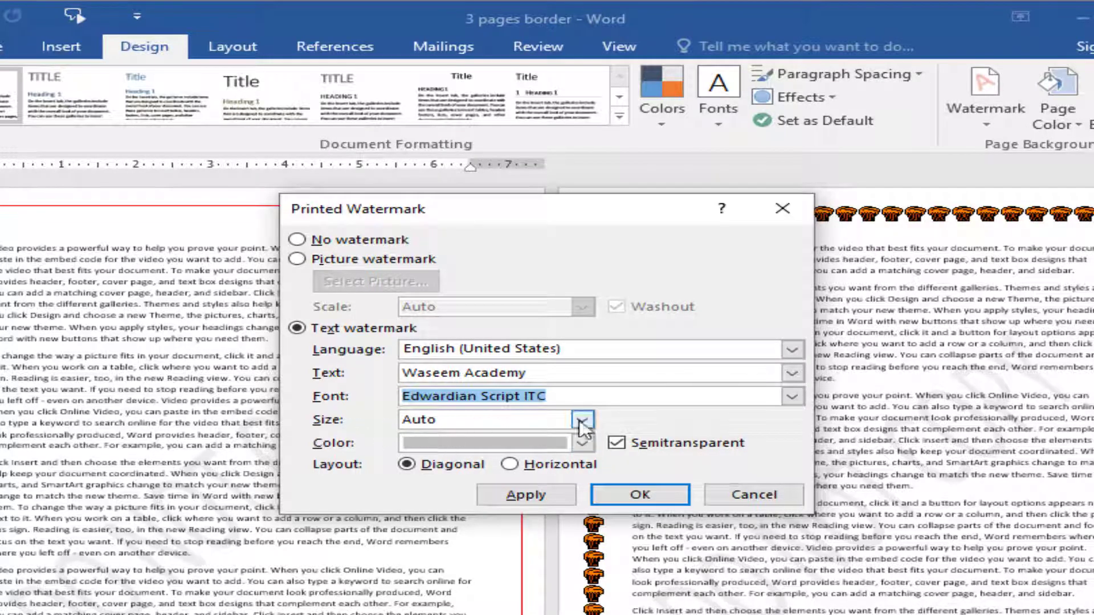
# - Review the available watermark sizes, leaving Auto selected, and set the watermark text color to standard red
pyautogui.click(582, 422)
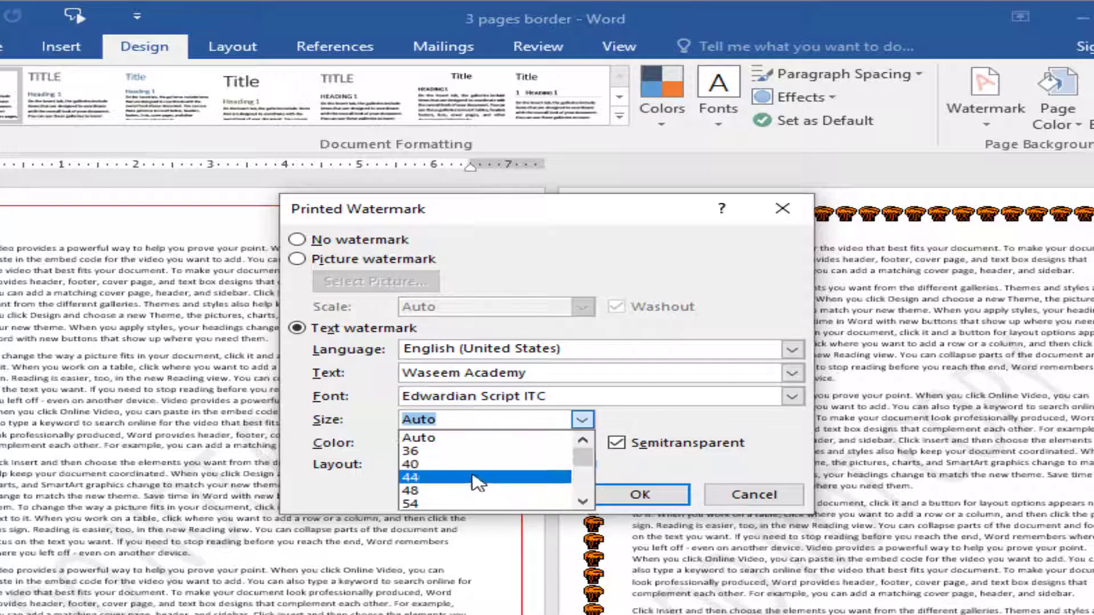
pyautogui.scroll(-3, 473, 482)
pyautogui.scroll(3, 473, 479)
pyautogui.click(584, 422)
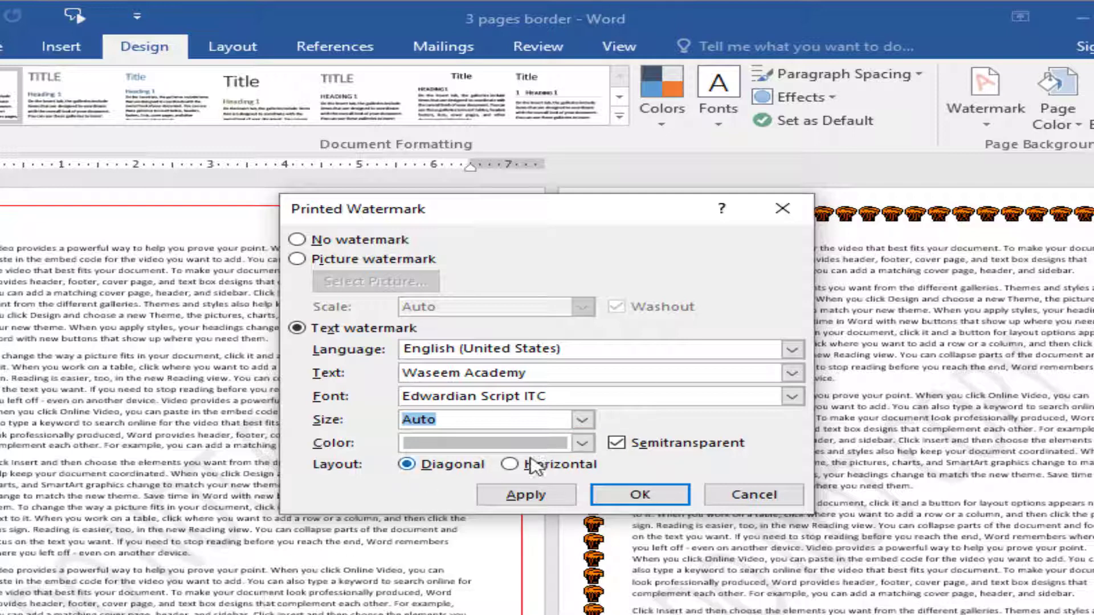
pyautogui.click(582, 444)
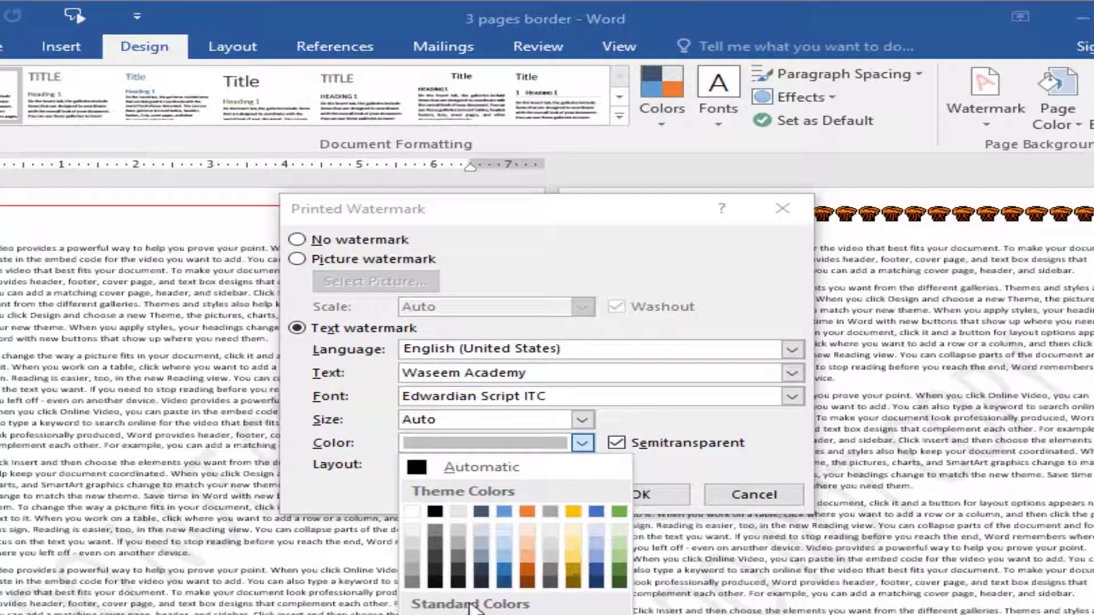
pyautogui.click(435, 614)
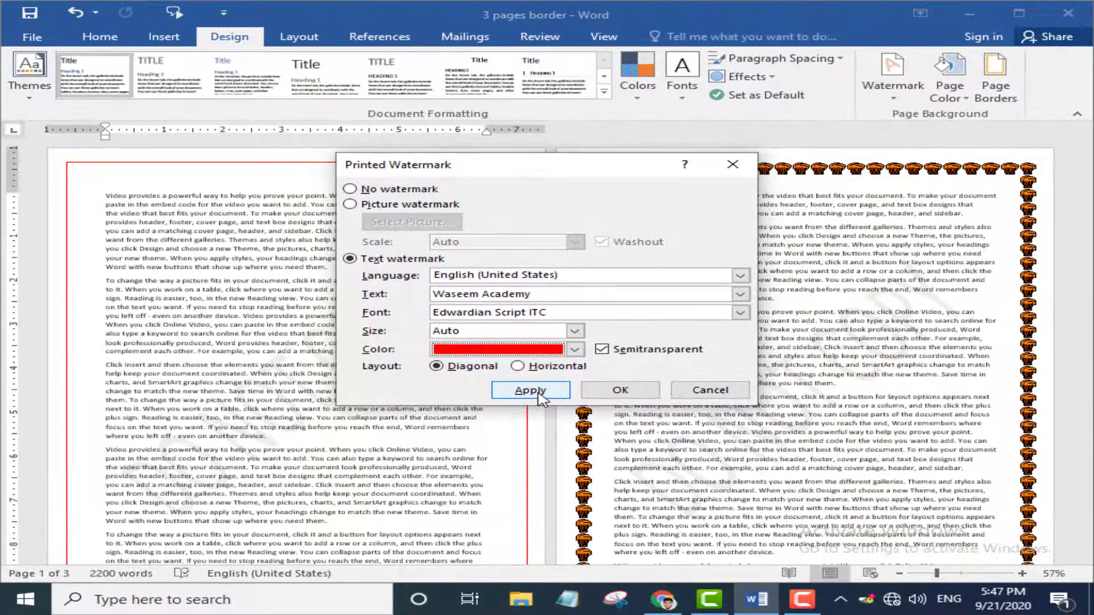
# - Apply the red "Waseem Academy" text watermark with diagonal layout, close the settings, and check it on all three pages
pyautogui.click(538, 392)
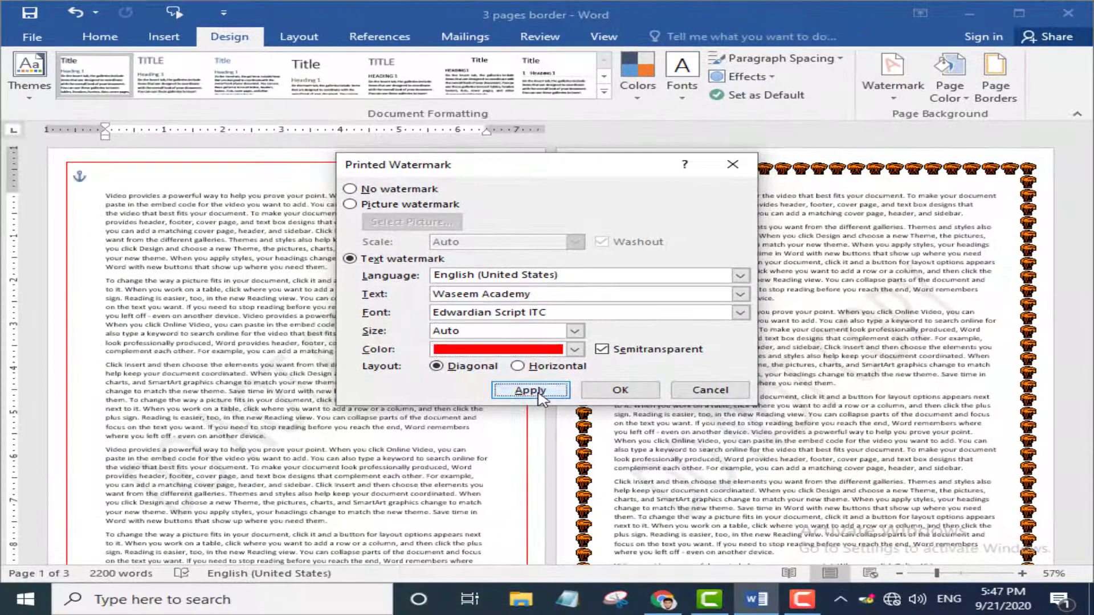
pyautogui.click(711, 390)
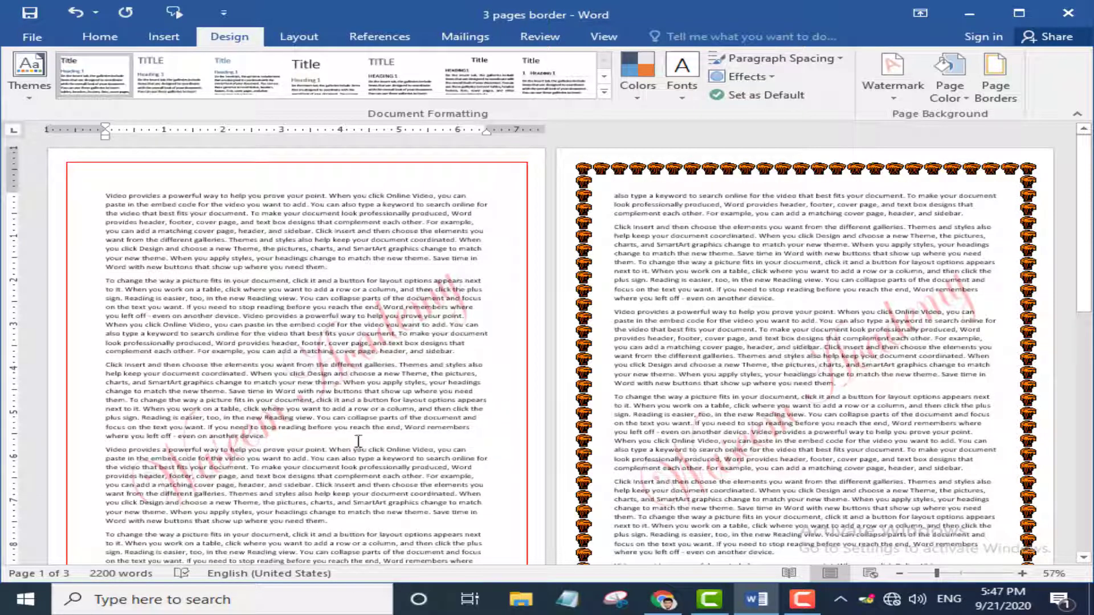
pyautogui.scroll(-5, 349, 410)
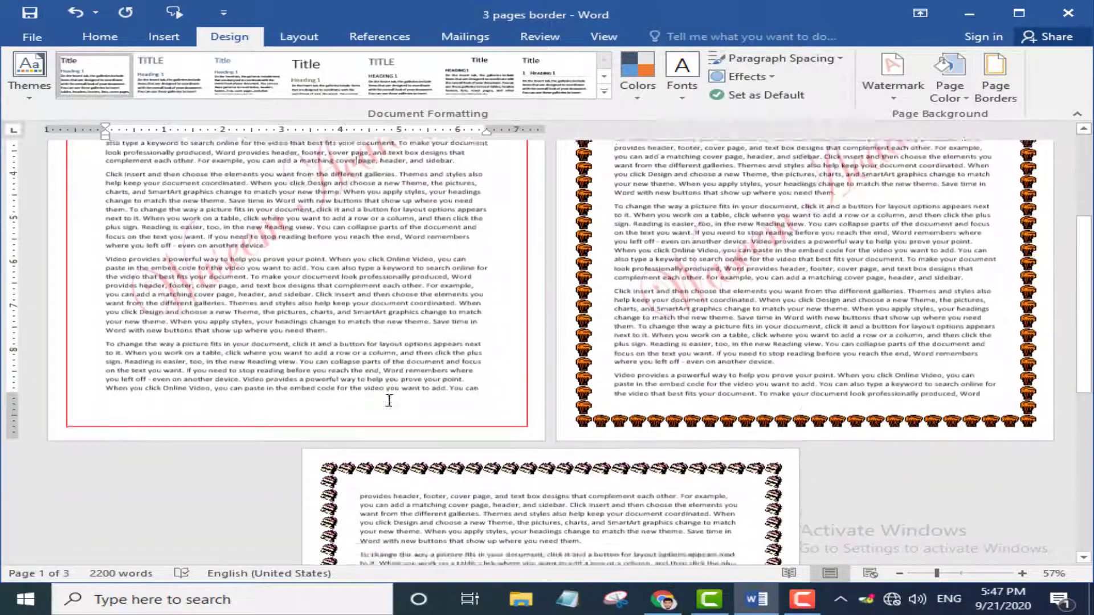
pyautogui.scroll(-10, 390, 400)
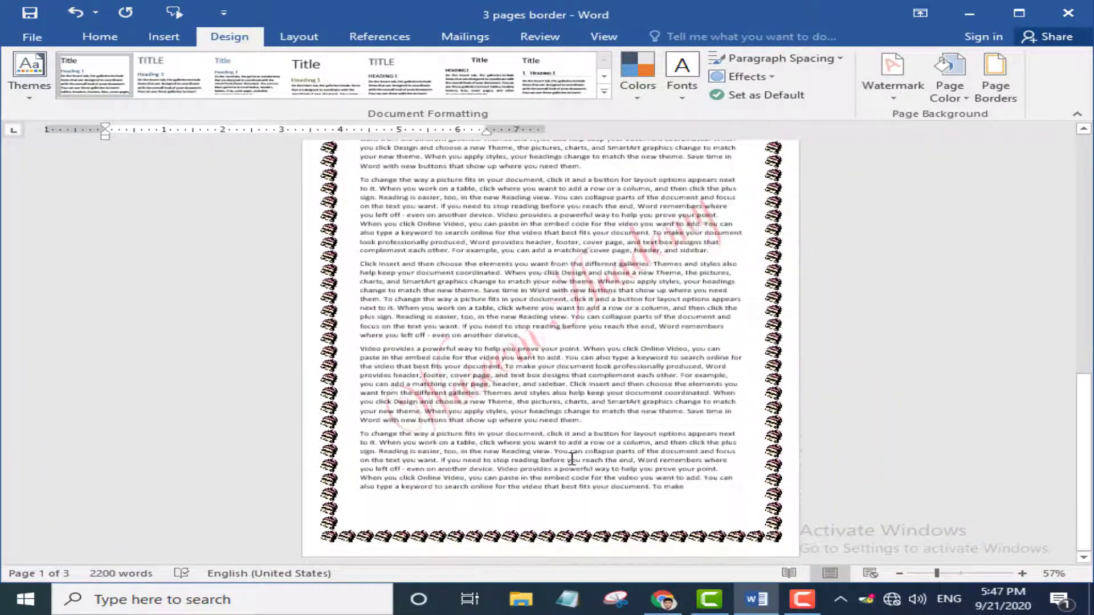
pyautogui.scroll(3, 574, 459)
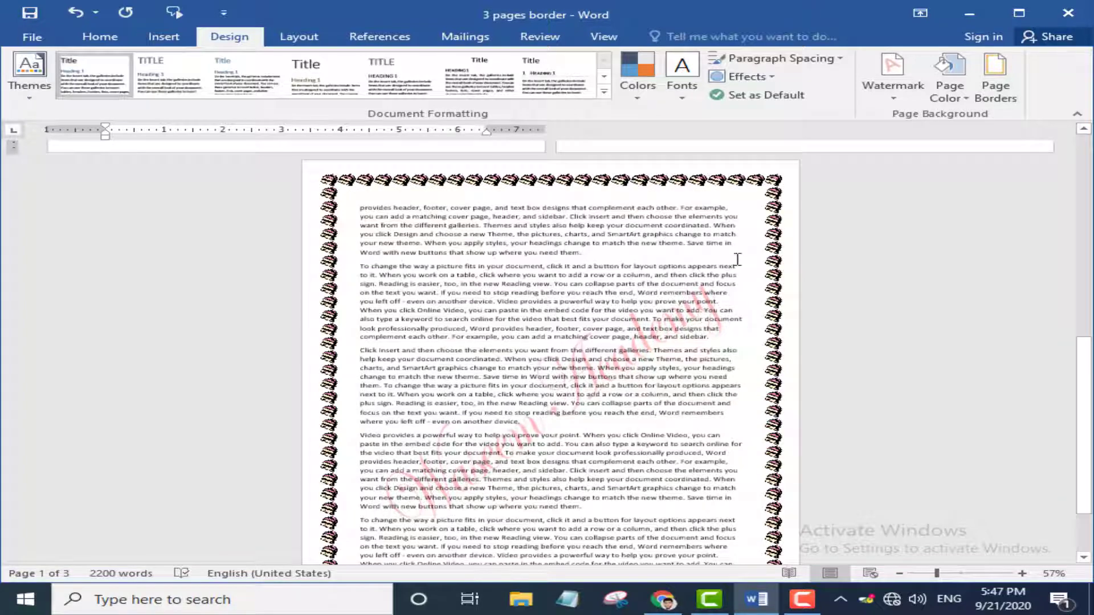
pyautogui.scroll(15, 644, 426)
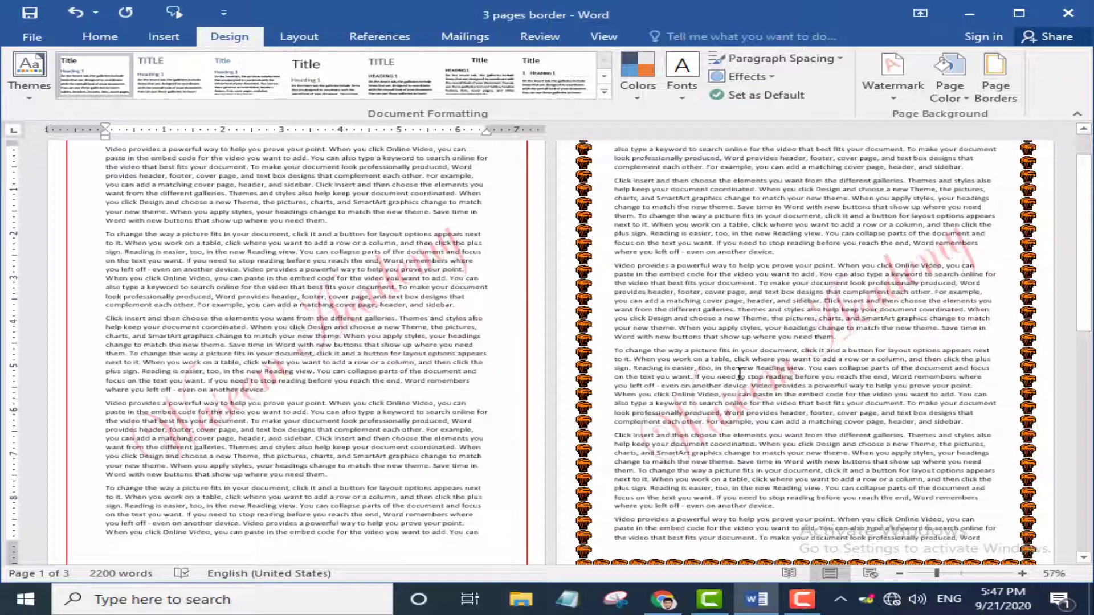
# - Turn off semitransparency for the "Waseem Academy" text watermark and apply the change
pyautogui.click(898, 100)
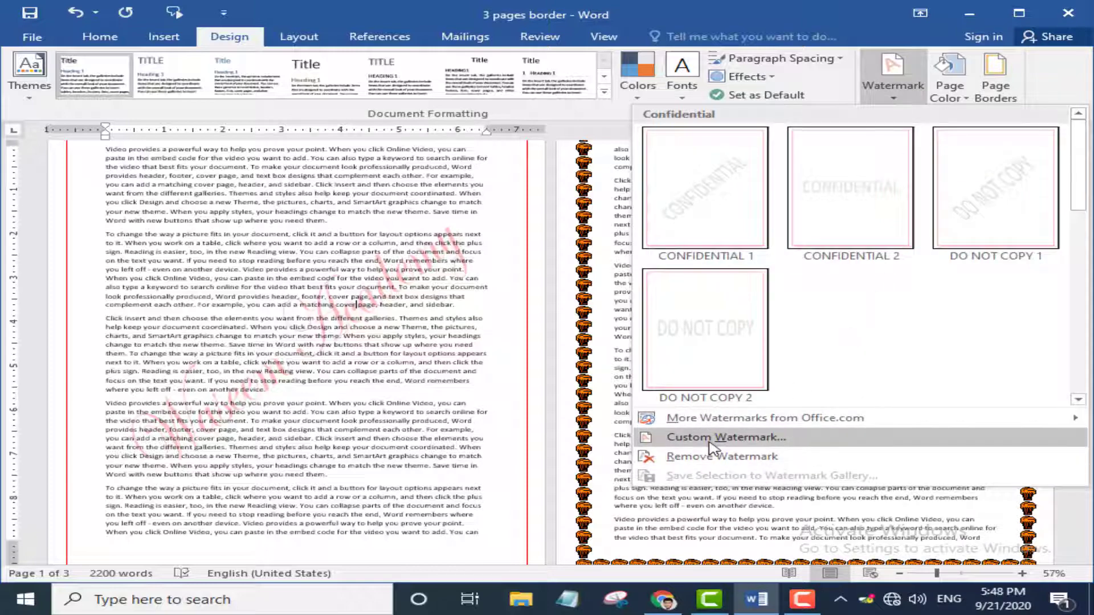
pyautogui.click(727, 443)
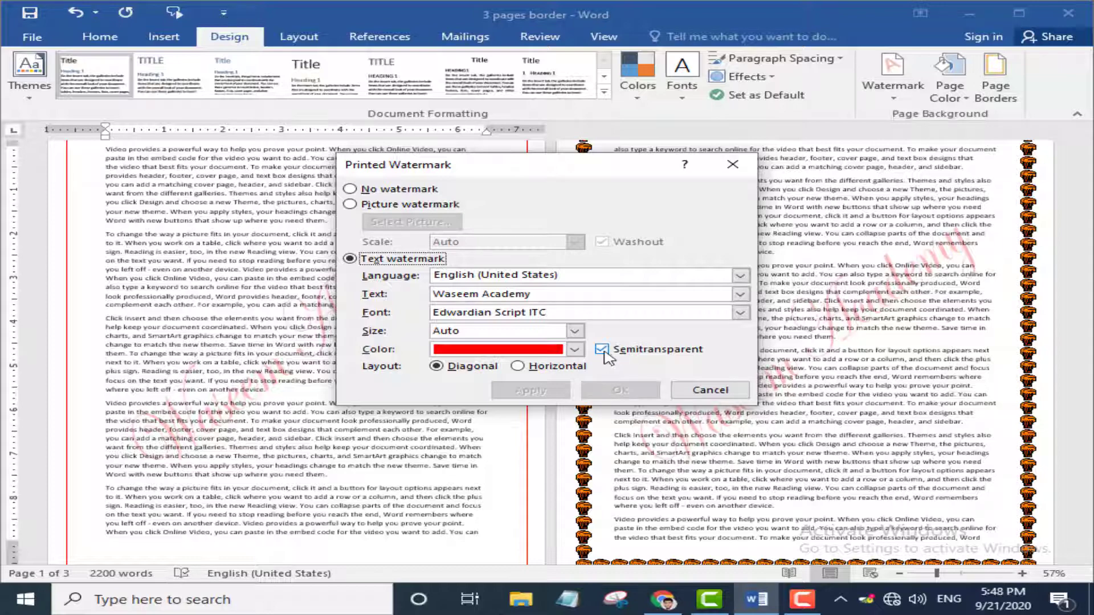
pyautogui.click(603, 350)
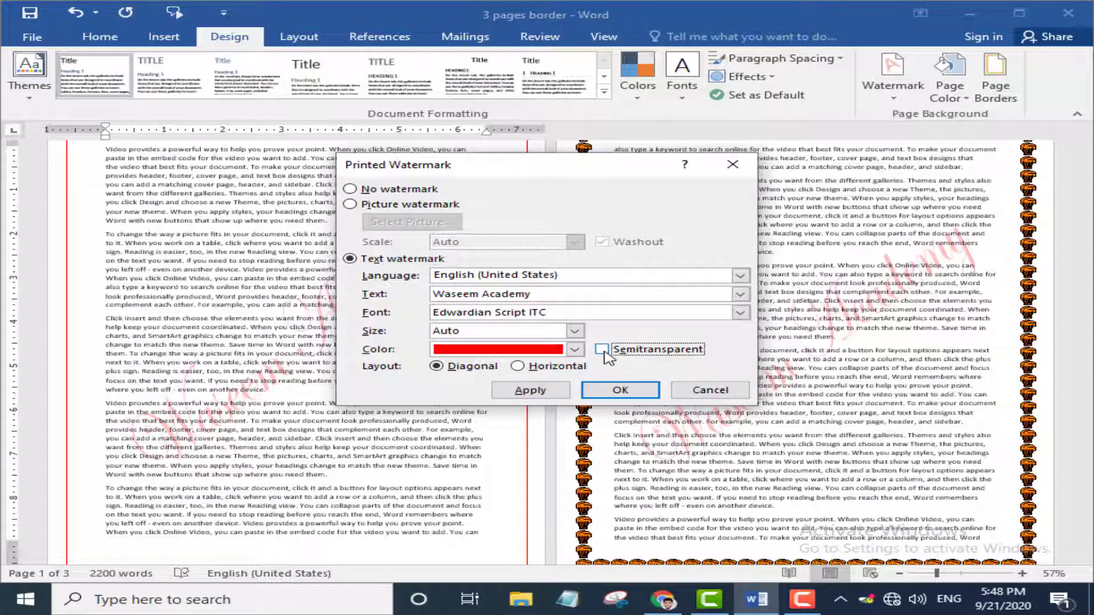
pyautogui.click(533, 391)
pyautogui.click(710, 390)
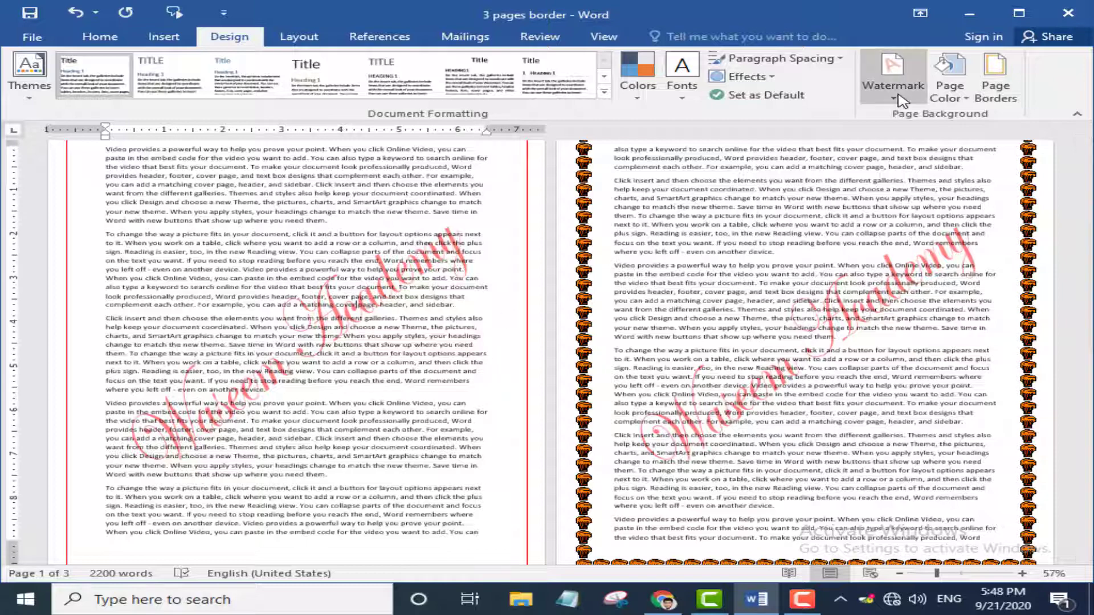
# - Make the "Waseem Academy" text watermark semitransparent again and apply the change to the document
pyautogui.click(893, 73)
pyautogui.click(841, 430)
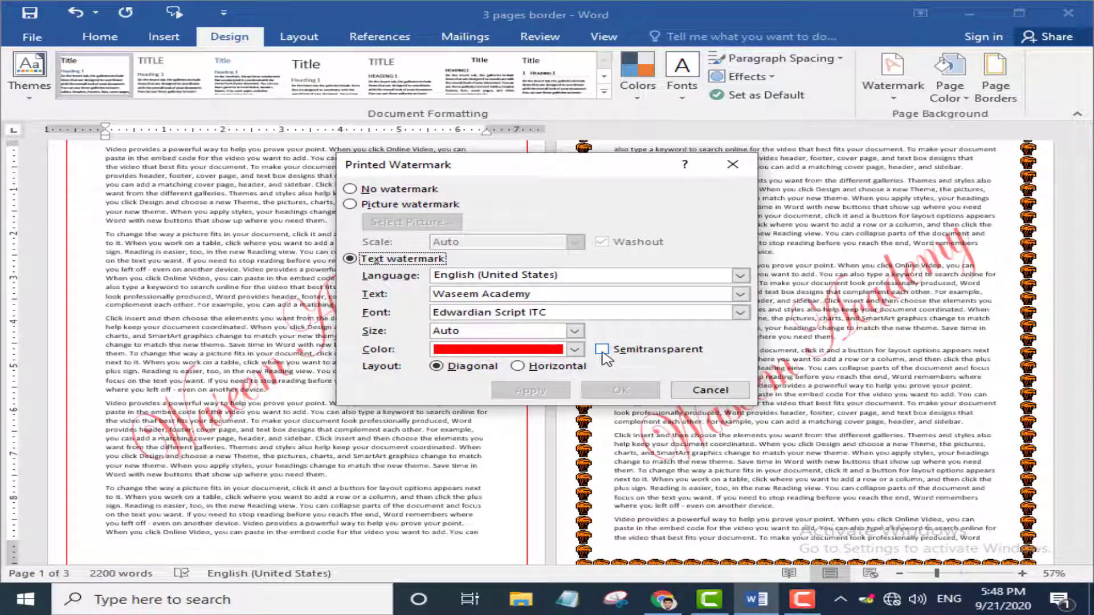
pyautogui.click(601, 349)
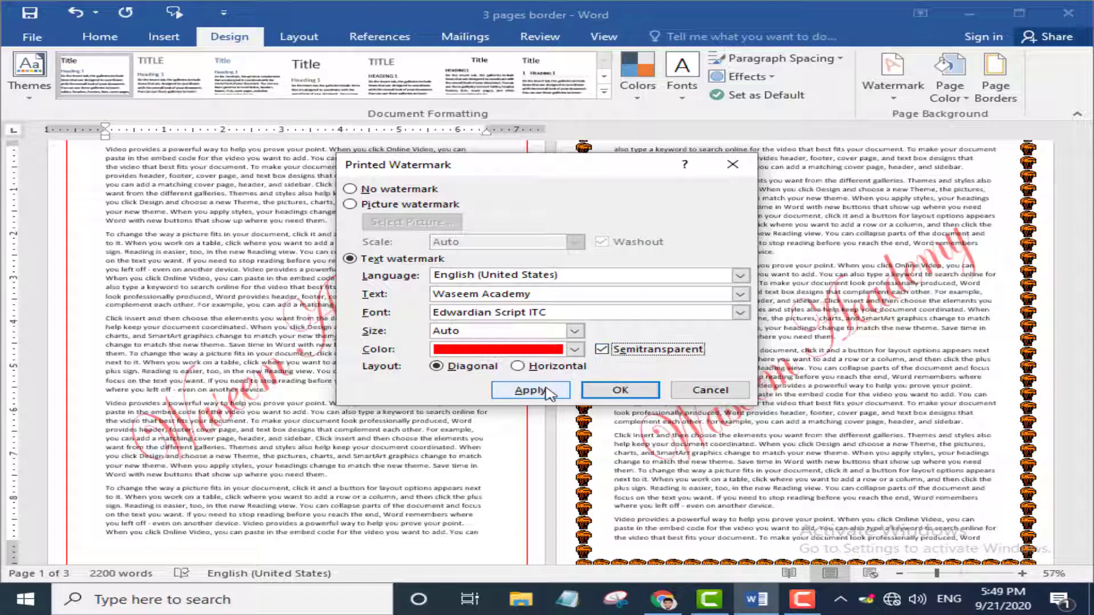
pyautogui.click(549, 391)
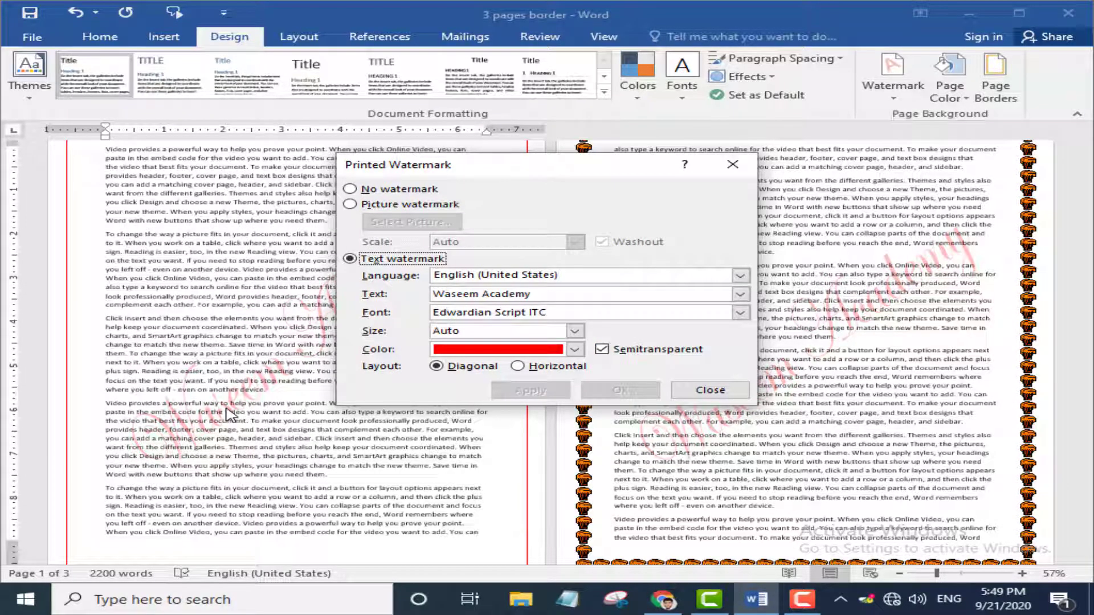
pyautogui.click(707, 393)
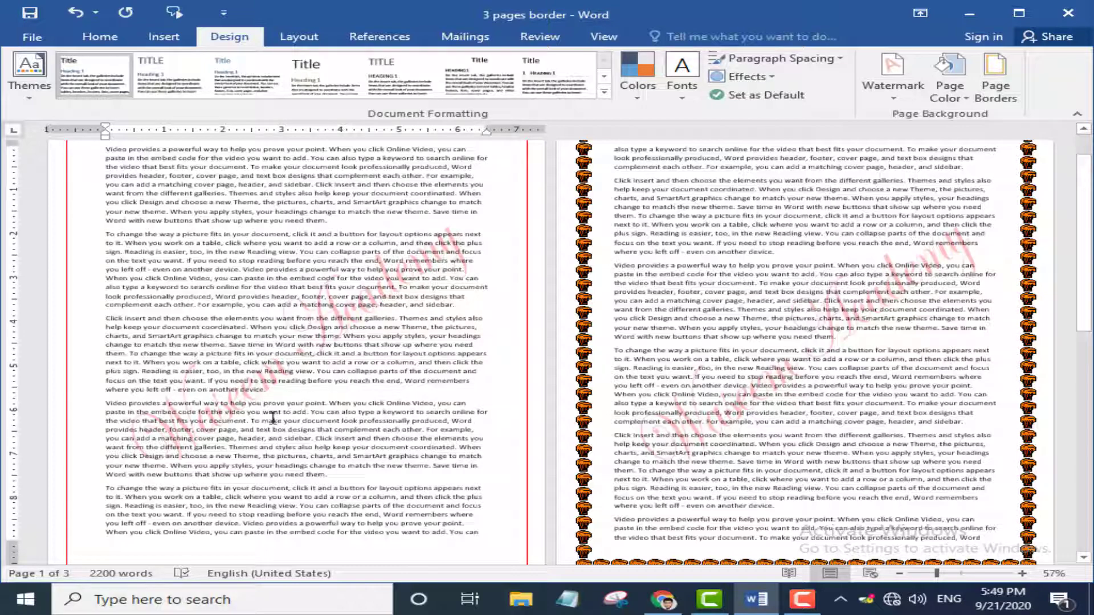
# - Change the text watermark's layout to horizontal and apply it to the document
pyautogui.click(893, 96)
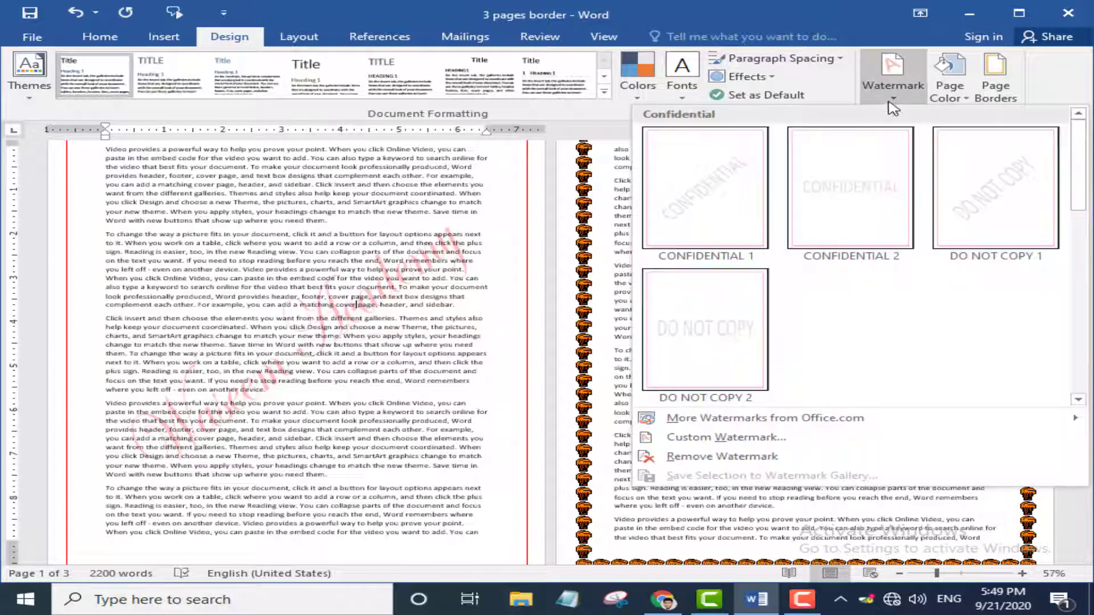
pyautogui.click(735, 437)
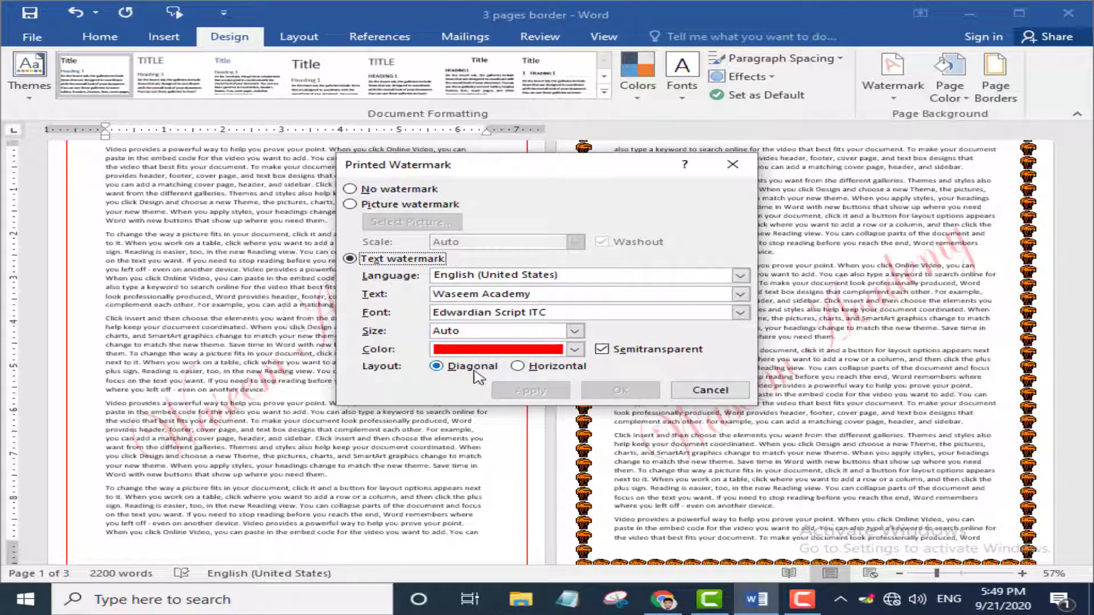
pyautogui.click(532, 371)
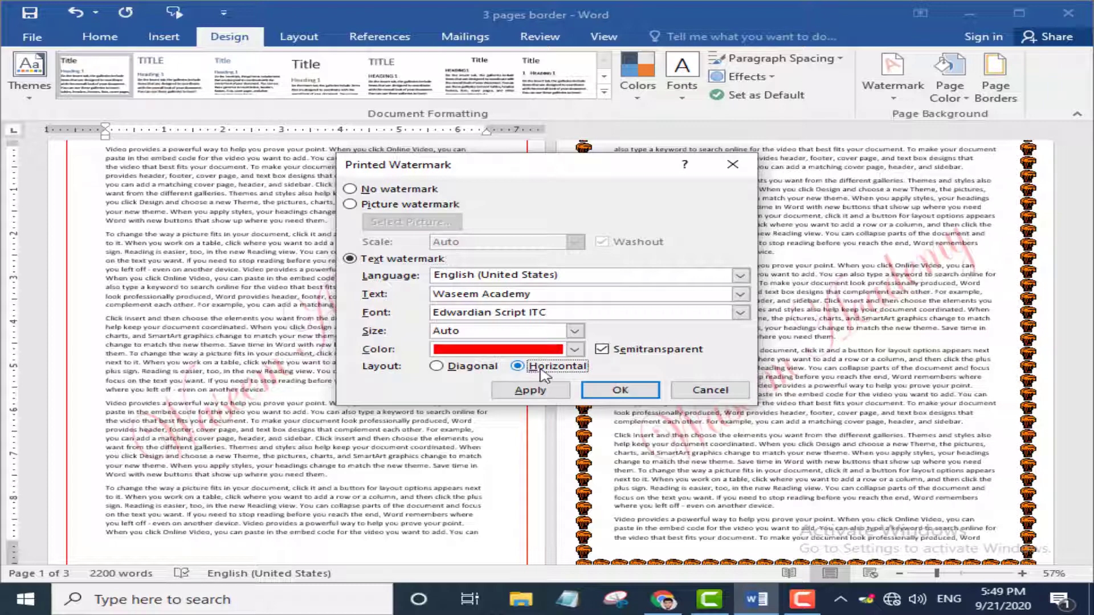
pyautogui.click(526, 392)
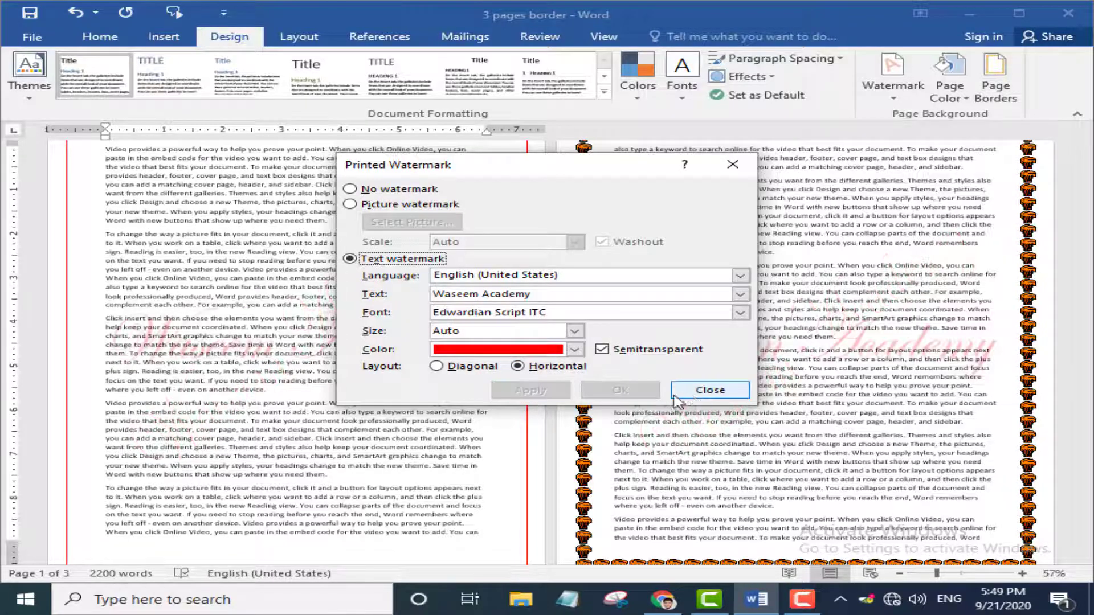
pyautogui.click(700, 393)
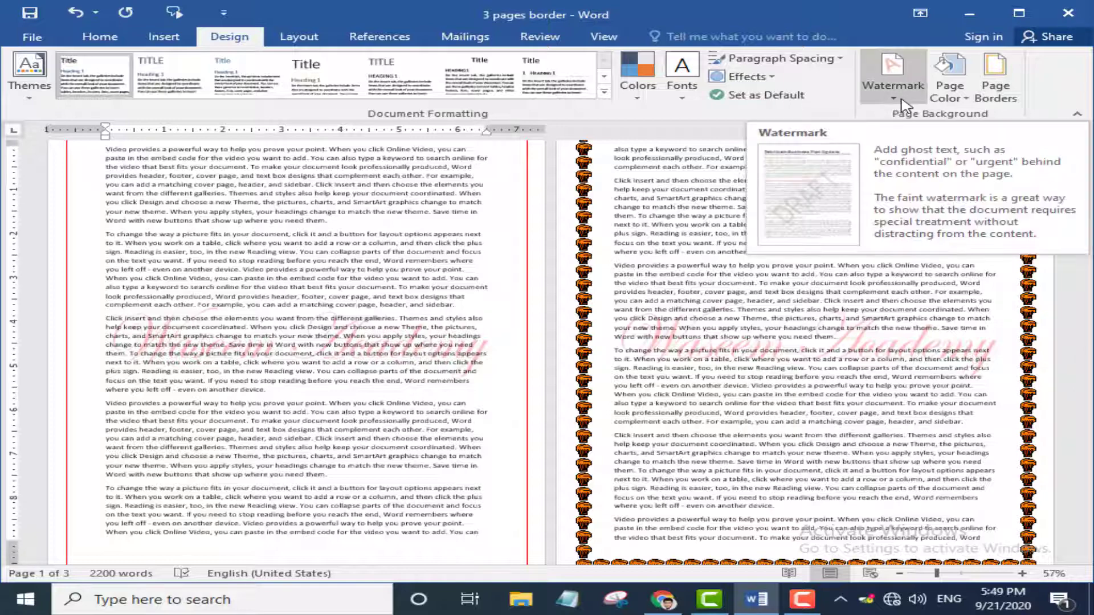
# - Switch the custom watermark to a picture watermark and browse for a picture on the computer in offline mode
pyautogui.click(894, 79)
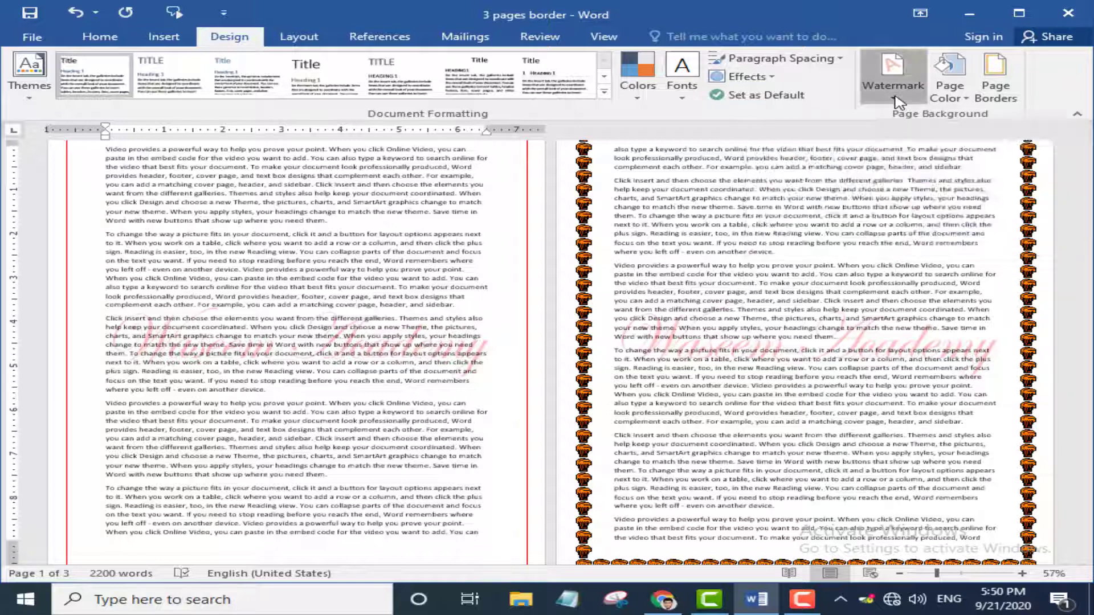
pyautogui.click(688, 437)
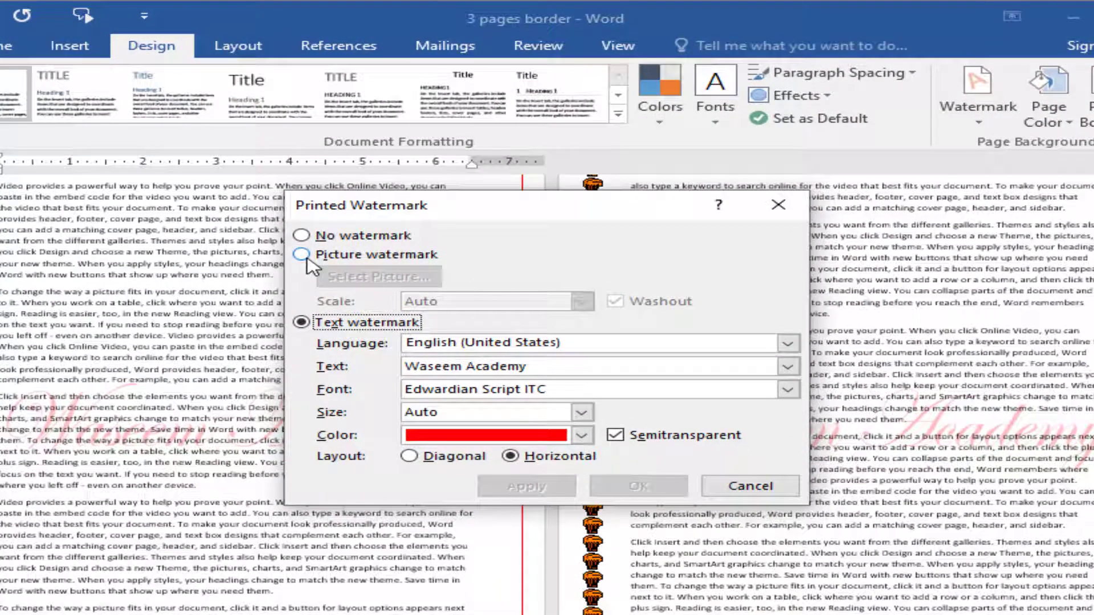
pyautogui.click(301, 255)
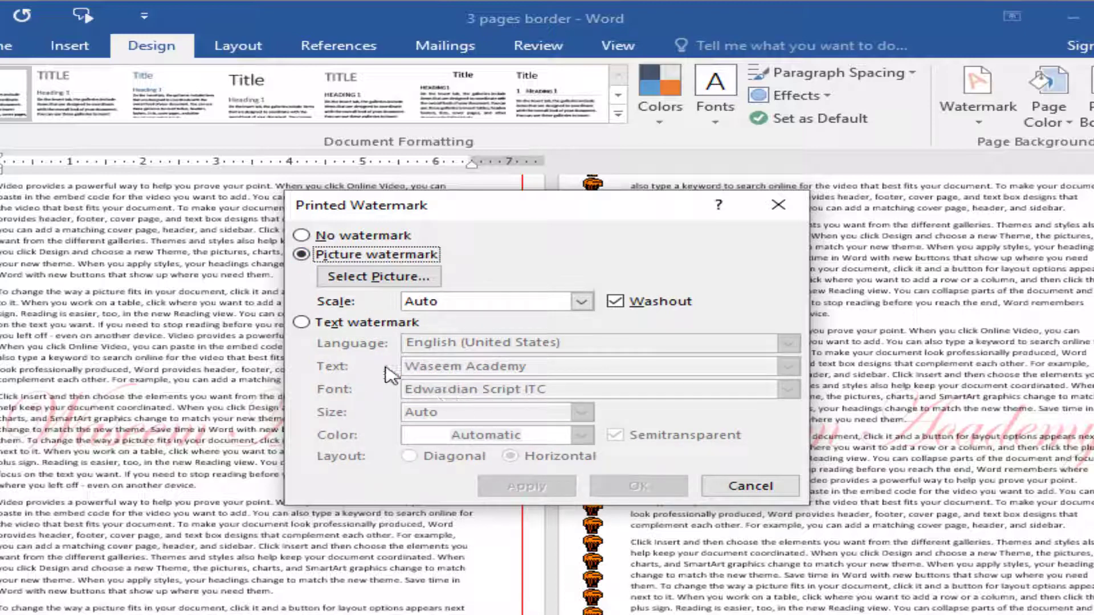
pyautogui.click(390, 278)
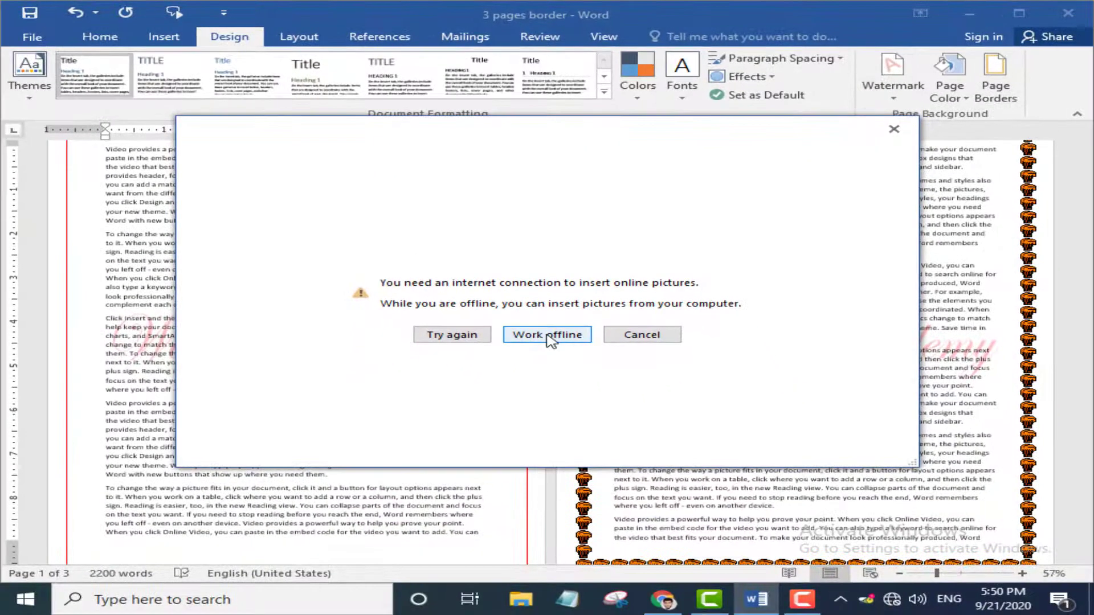
pyautogui.click(548, 337)
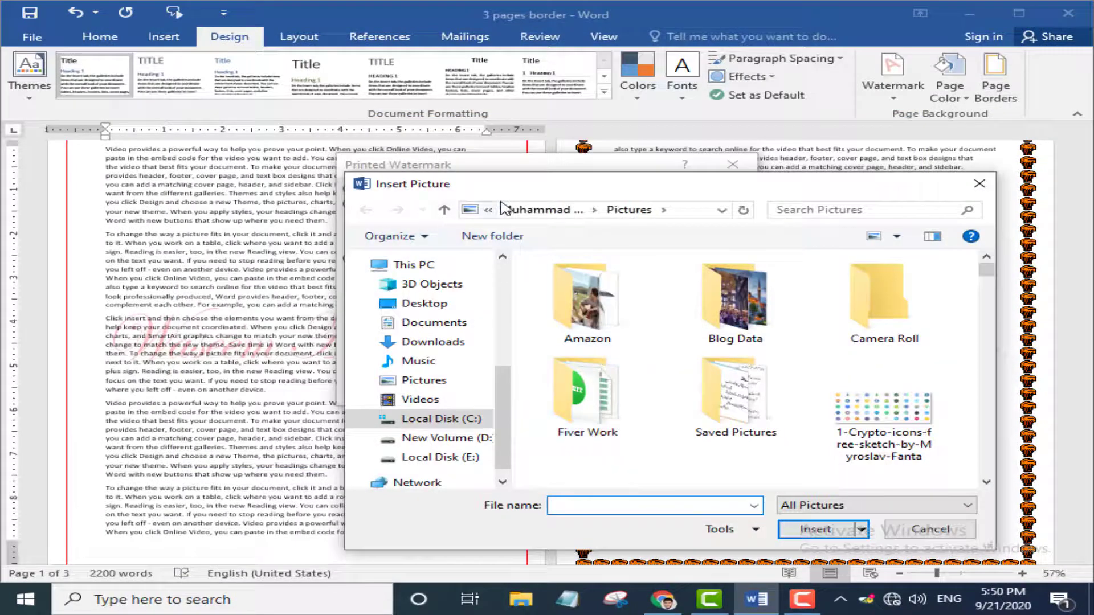
# - Choose the Facebook logo image "download (1)" from the Pictures folder and apply it as the watermark with Auto scale and Washout
pyautogui.moveTo(523, 197); pyautogui.dragTo(485, 200)
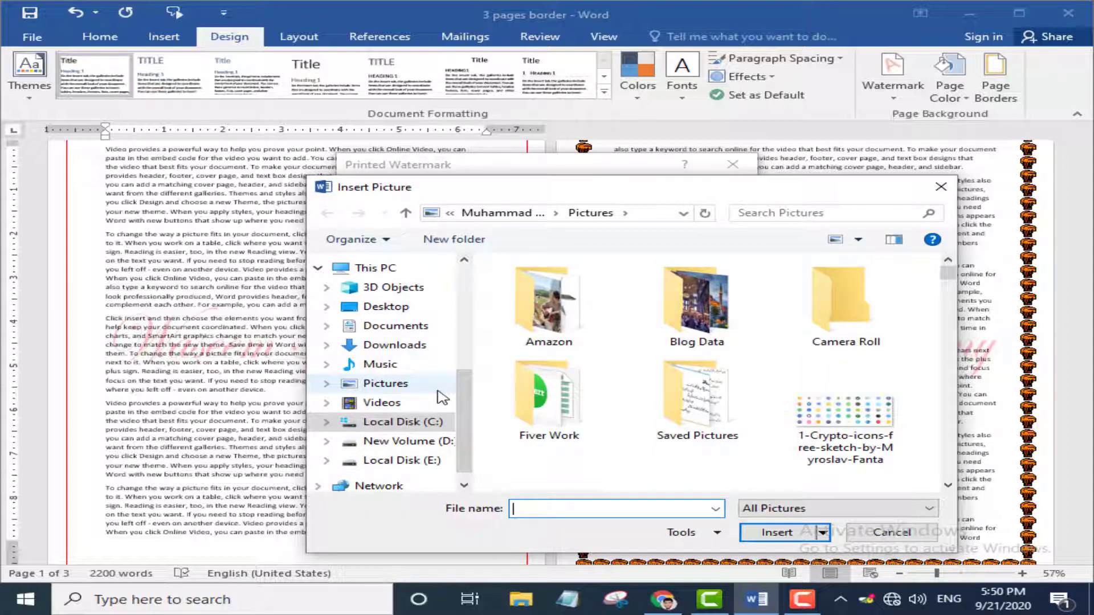
pyautogui.scroll(-3, 854, 417)
pyautogui.scroll(-3, 846, 416)
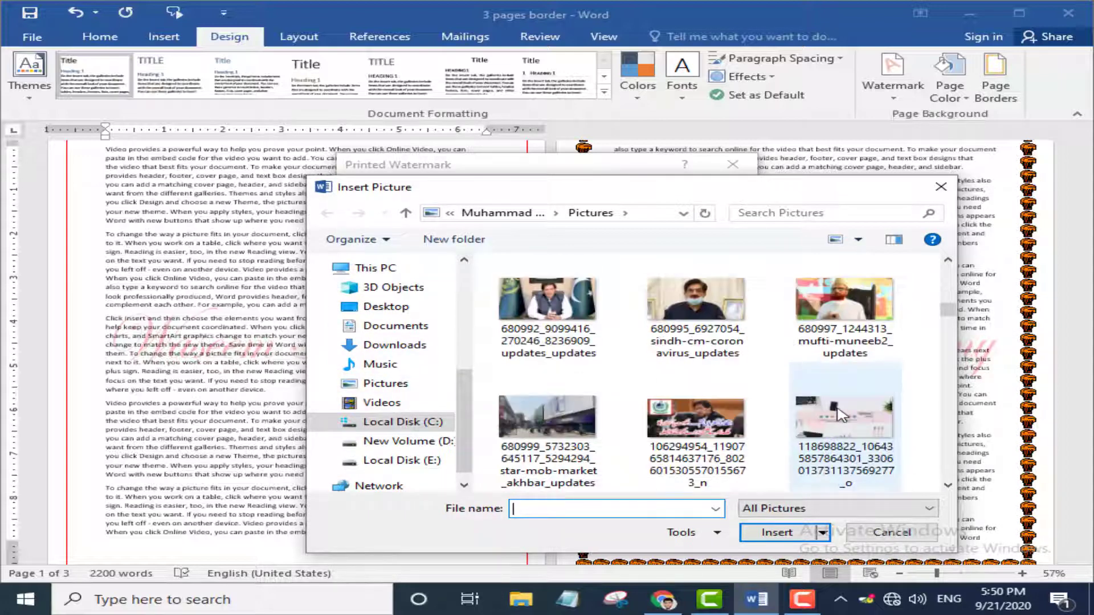
pyautogui.scroll(-3, 821, 436)
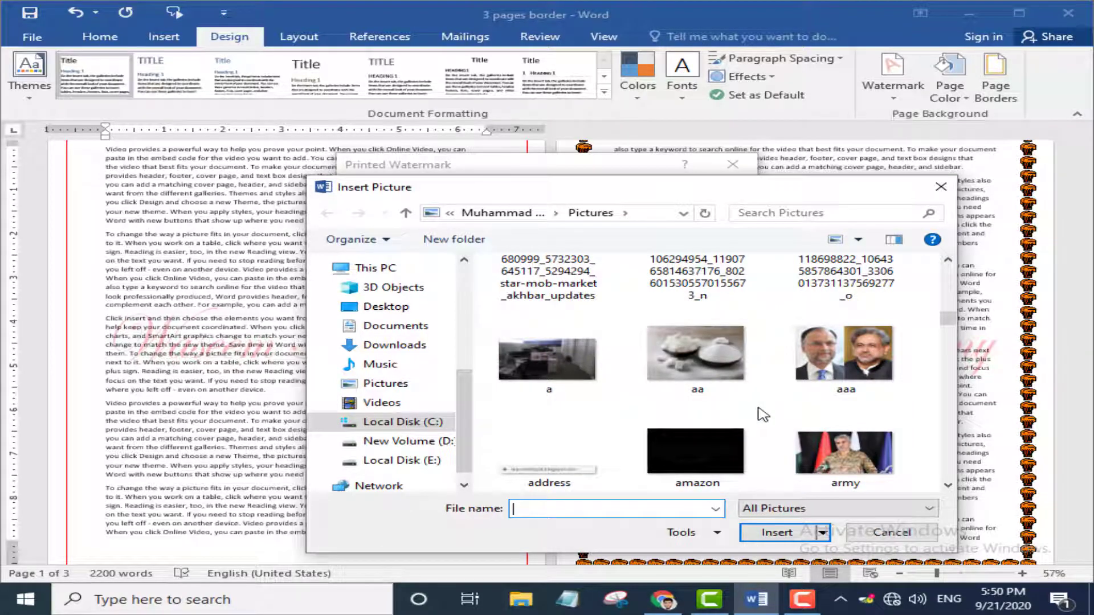
pyautogui.scroll(-3, 764, 416)
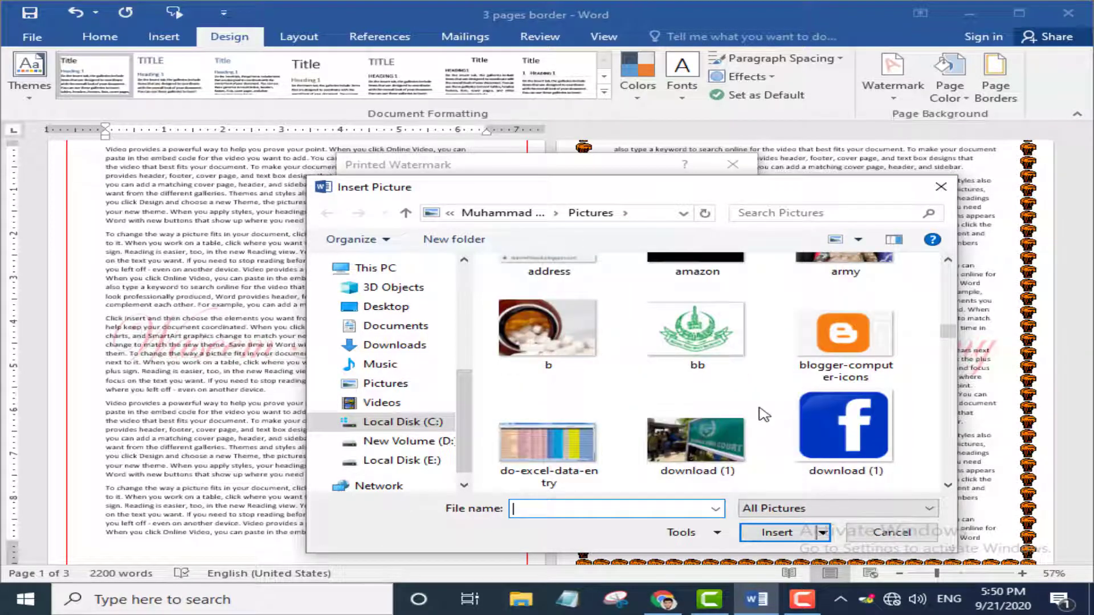
pyautogui.scroll(-3, 795, 420)
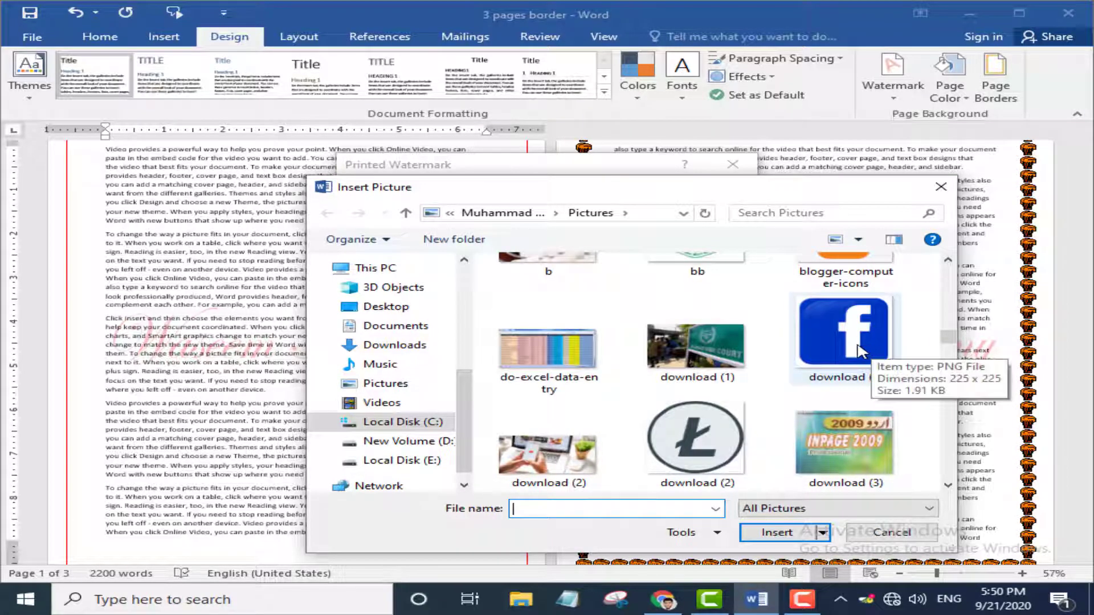
pyautogui.click(851, 349)
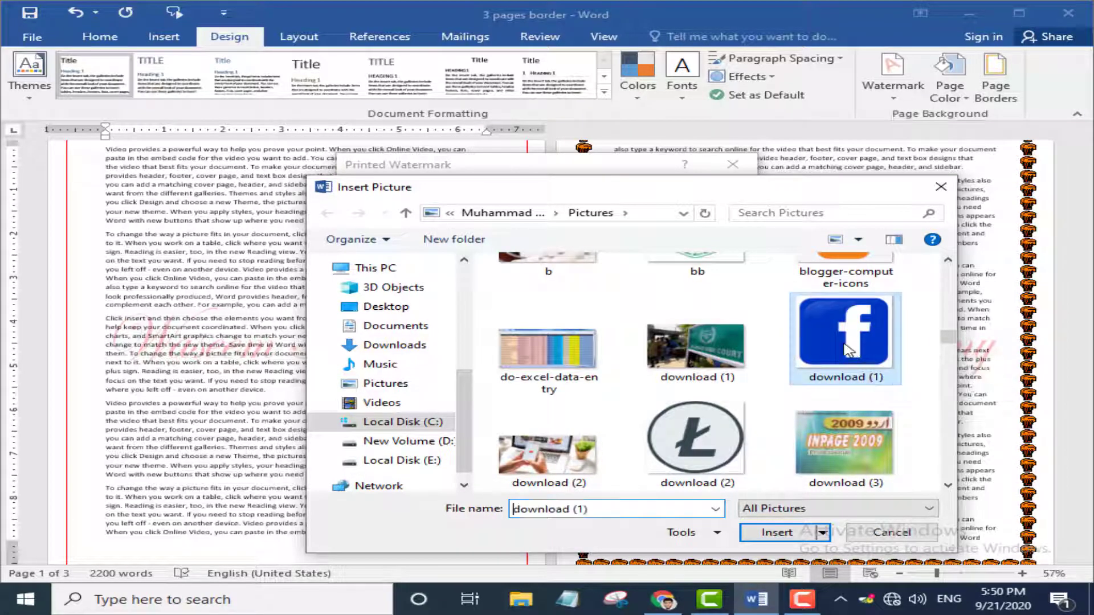
pyautogui.click(778, 533)
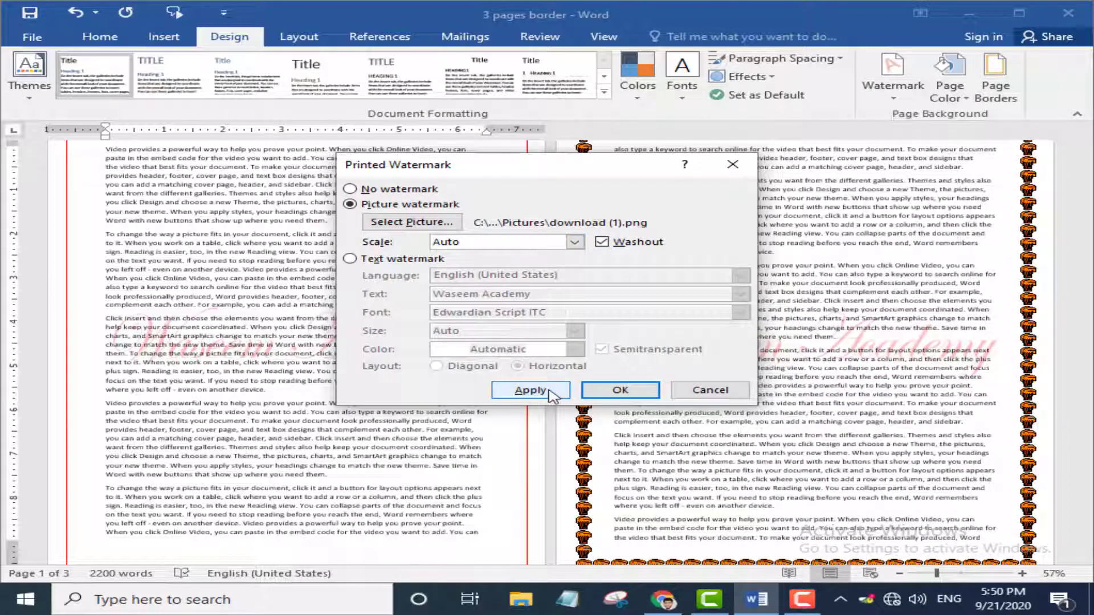
pyautogui.click(531, 391)
pyautogui.click(710, 391)
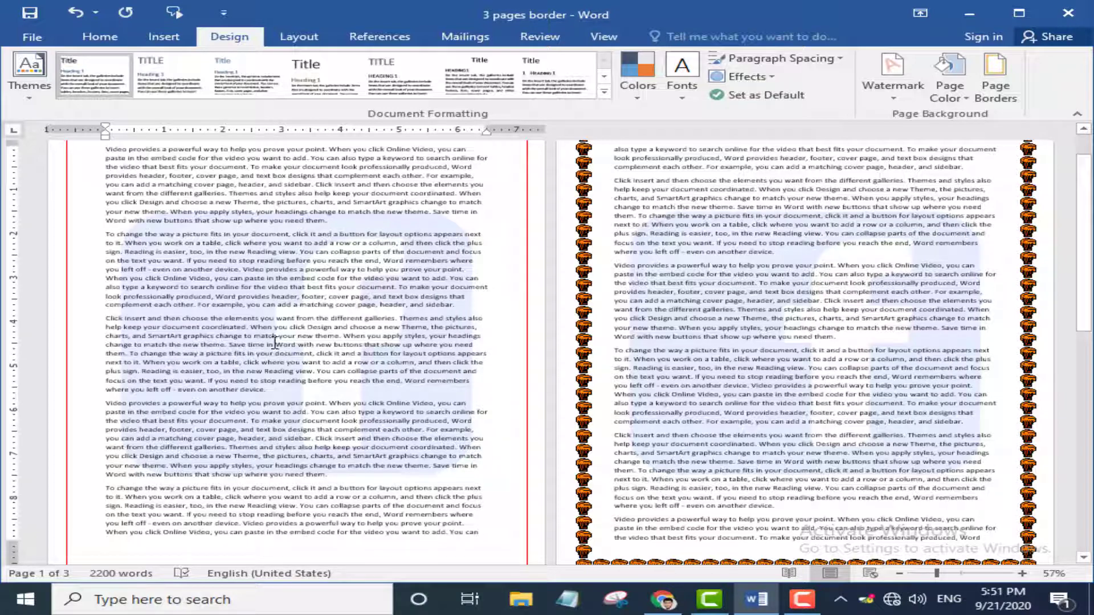
# - Turn off Washout for the Facebook logo picture watermark and apply the change to the document
pyautogui.scroll(-6, 769, 408)
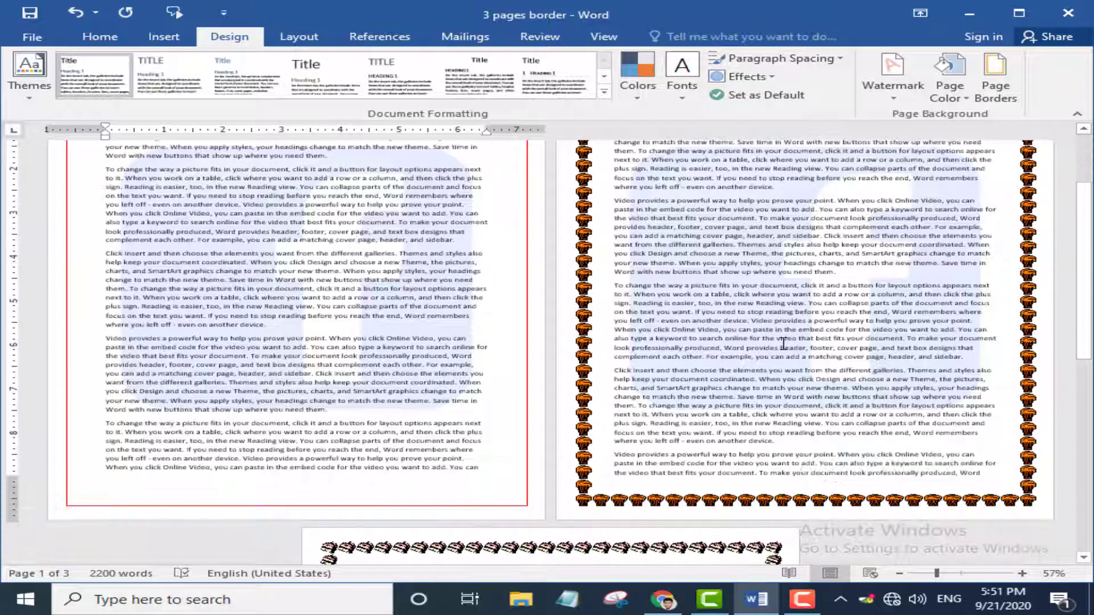
pyautogui.scroll(10, 621, 422)
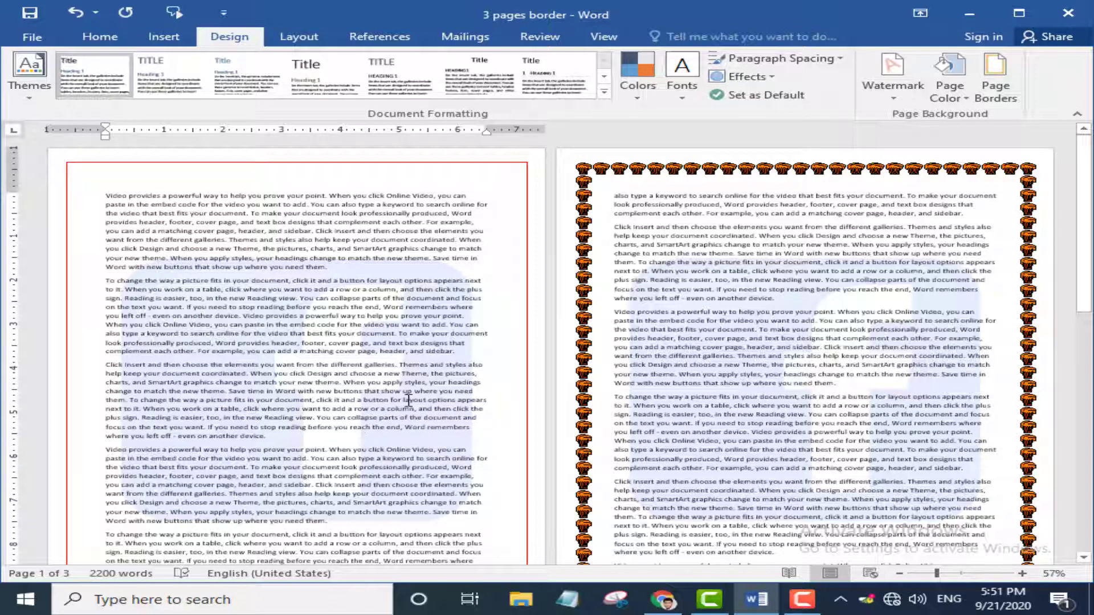
pyautogui.click(906, 103)
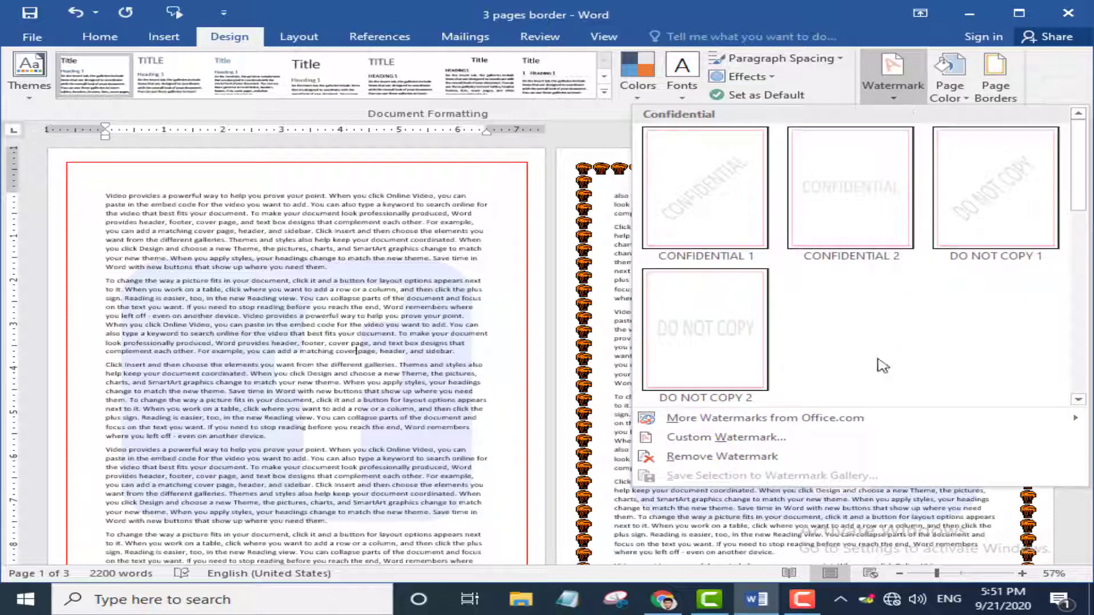
pyautogui.click(725, 437)
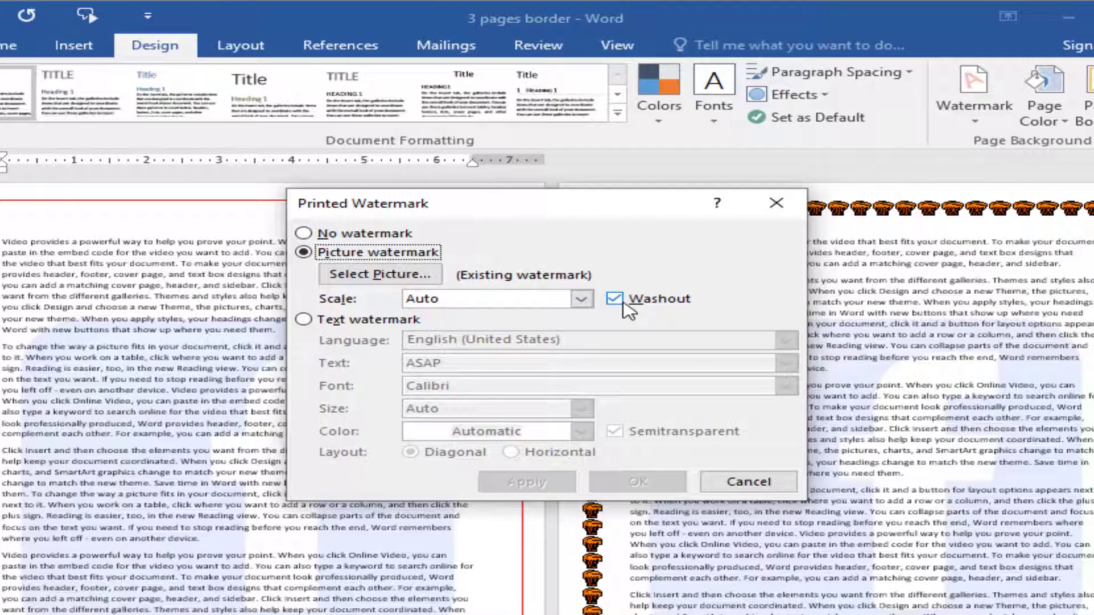
pyautogui.click(624, 304)
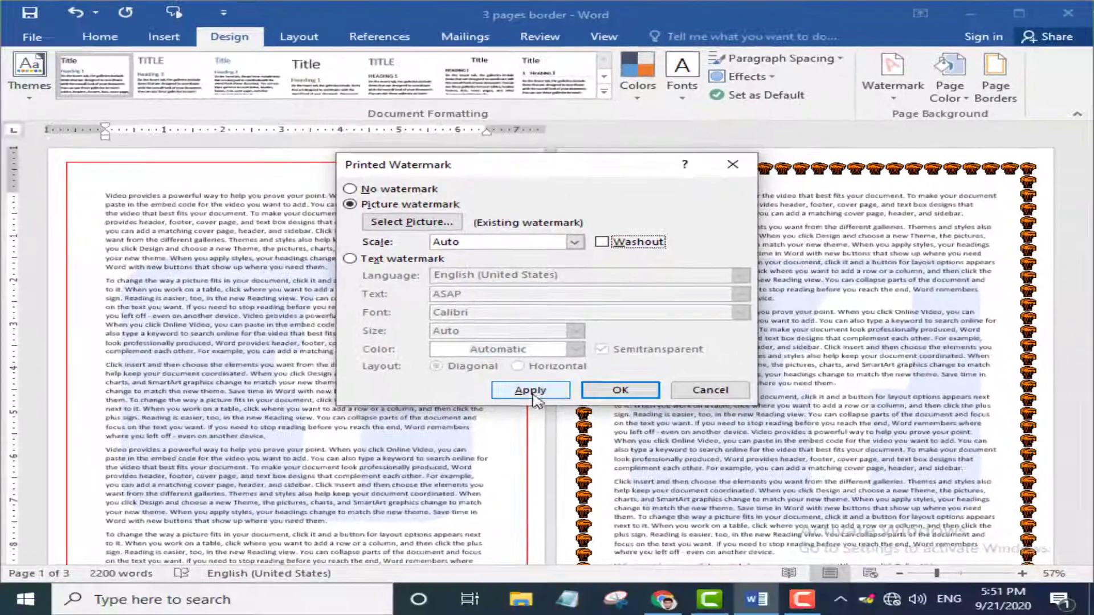
pyautogui.click(531, 489)
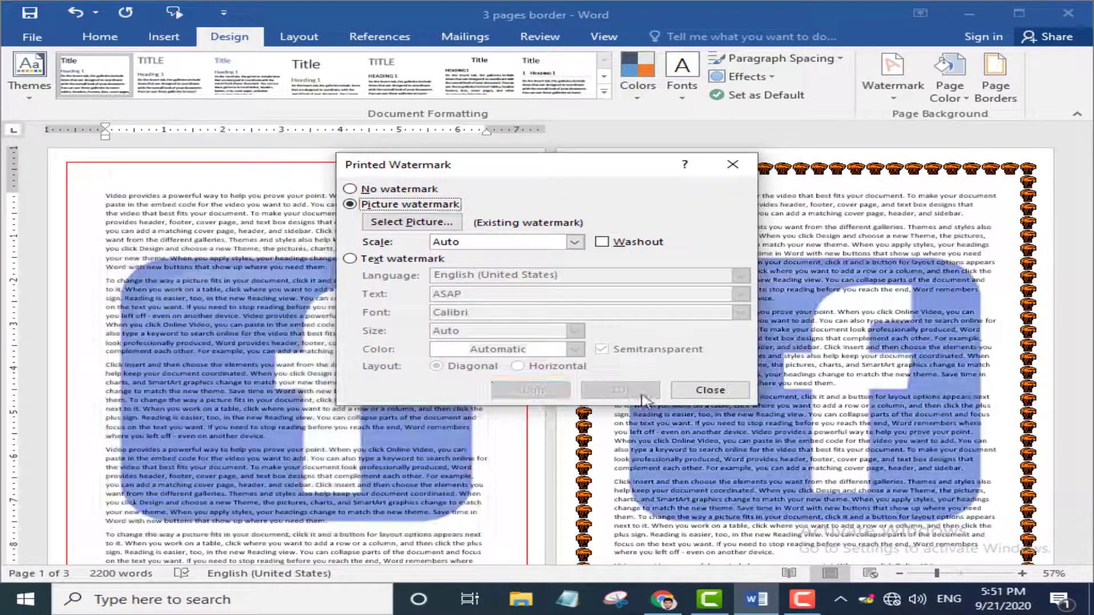
pyautogui.click(687, 398)
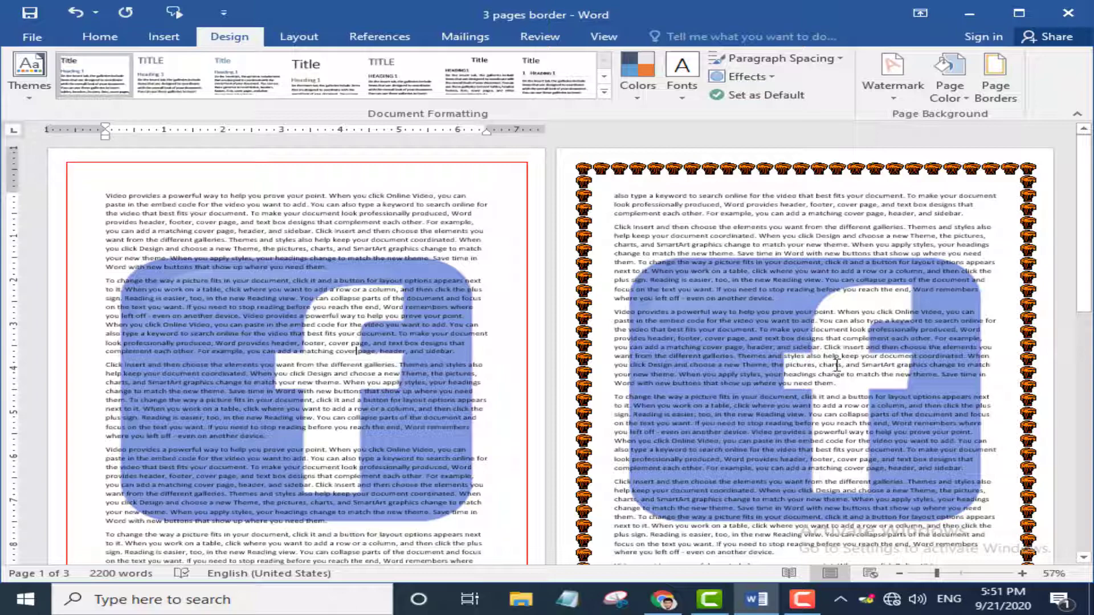
# - Replace the picture watermark with the orange Blogger logo "download (5)" from the Pictures folder, working offline, and apply it with Auto scale and no Washout
pyautogui.click(896, 102)
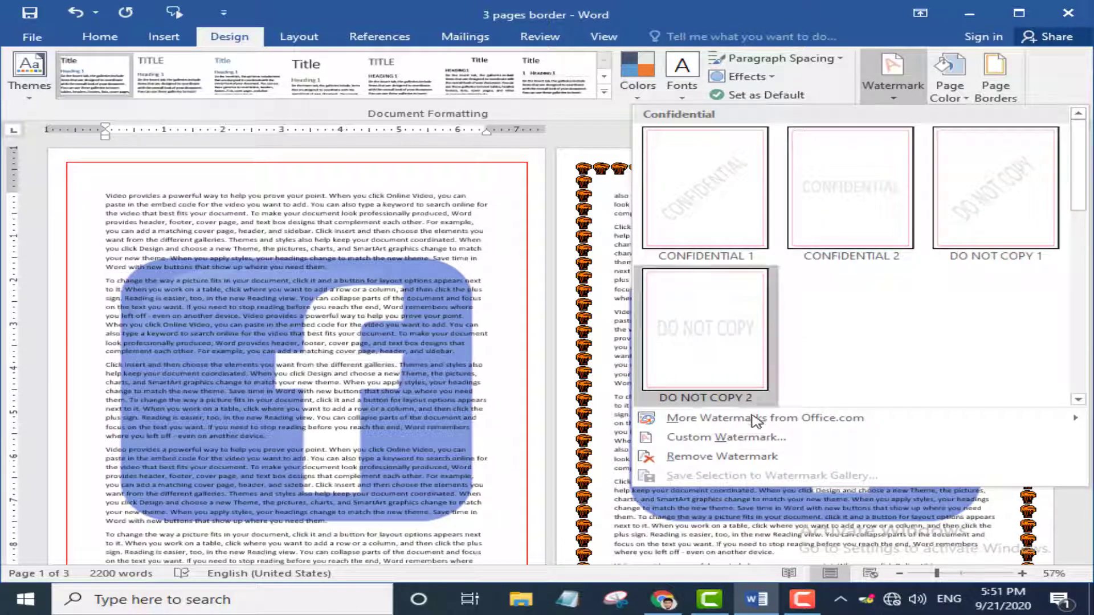
pyautogui.click(738, 440)
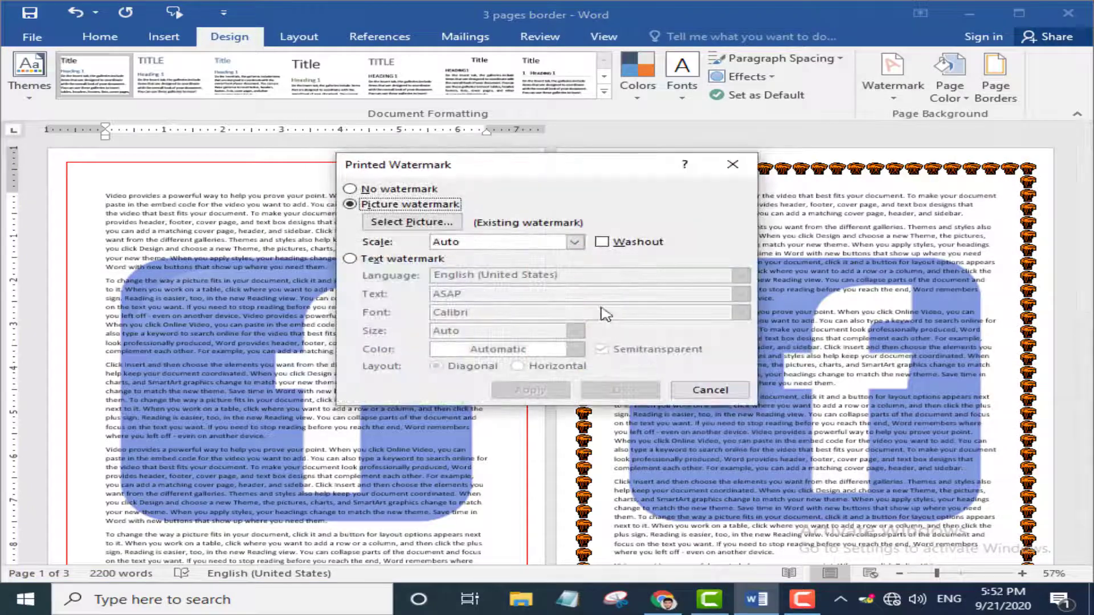
pyautogui.click(409, 227)
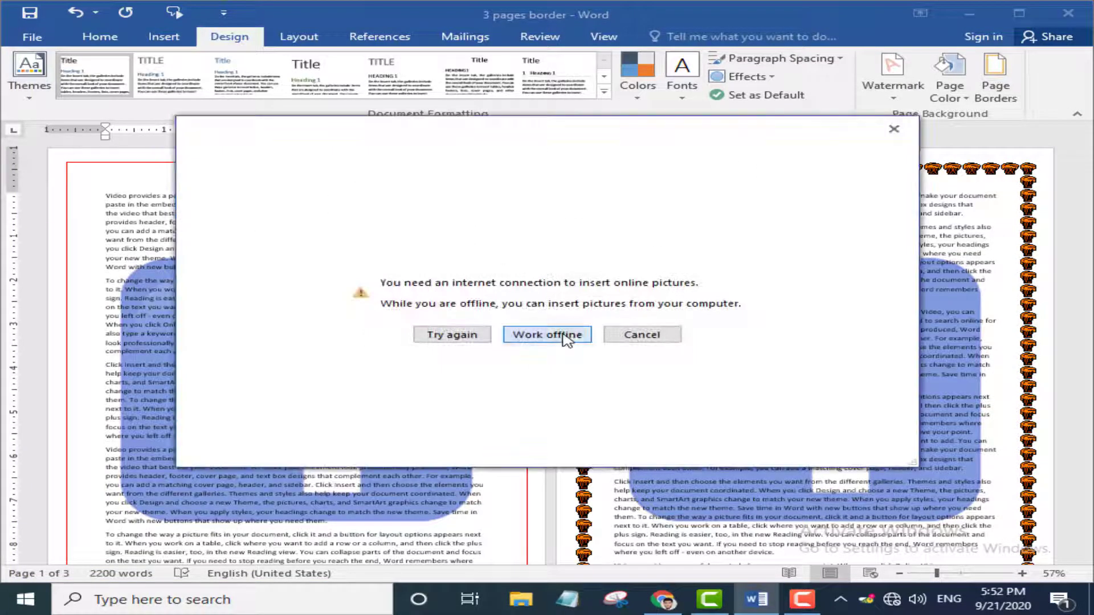
pyautogui.click(566, 335)
pyautogui.scroll(-5, 777, 428)
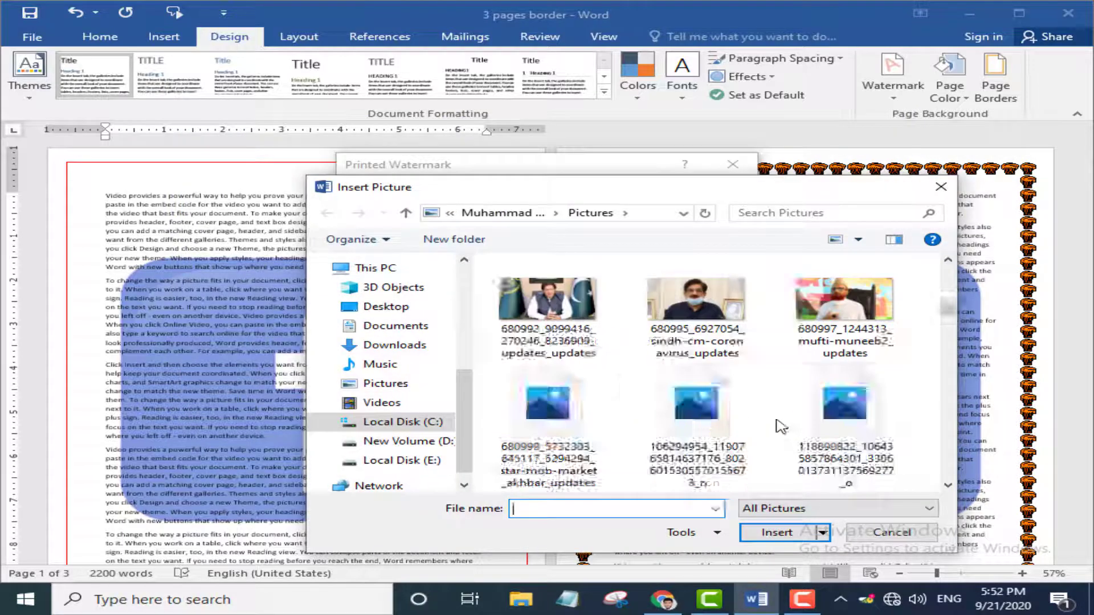
pyautogui.scroll(-10, 780, 427)
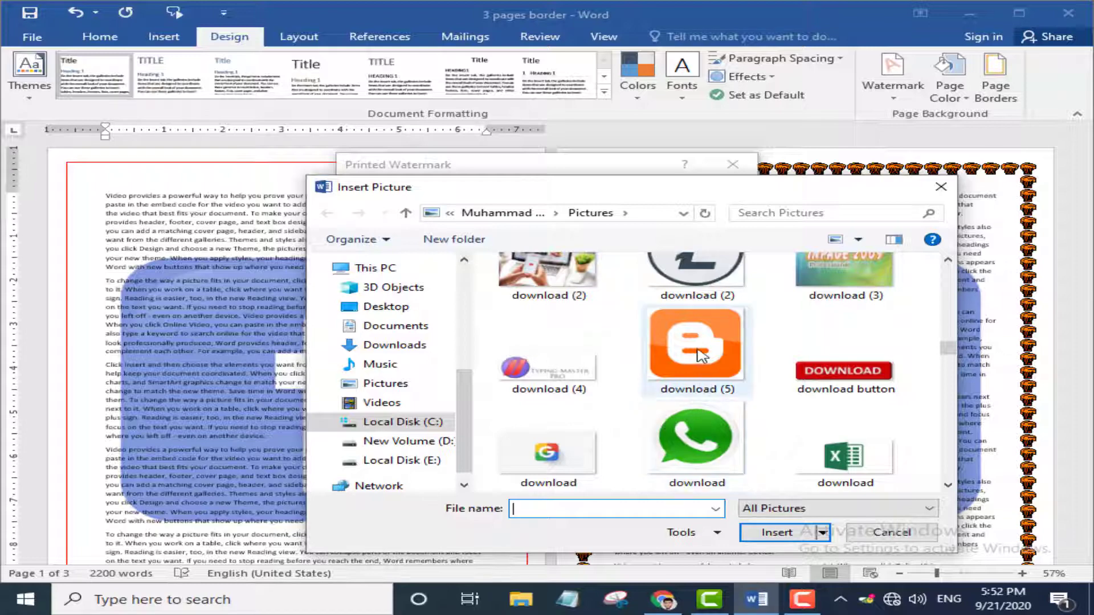
pyautogui.click(682, 357)
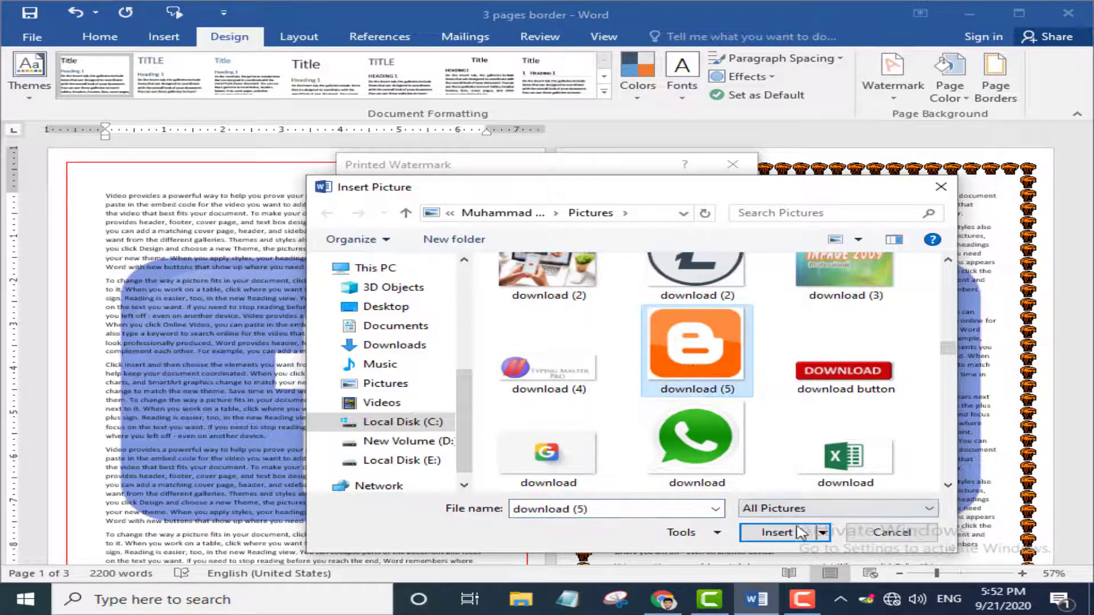
pyautogui.click(776, 532)
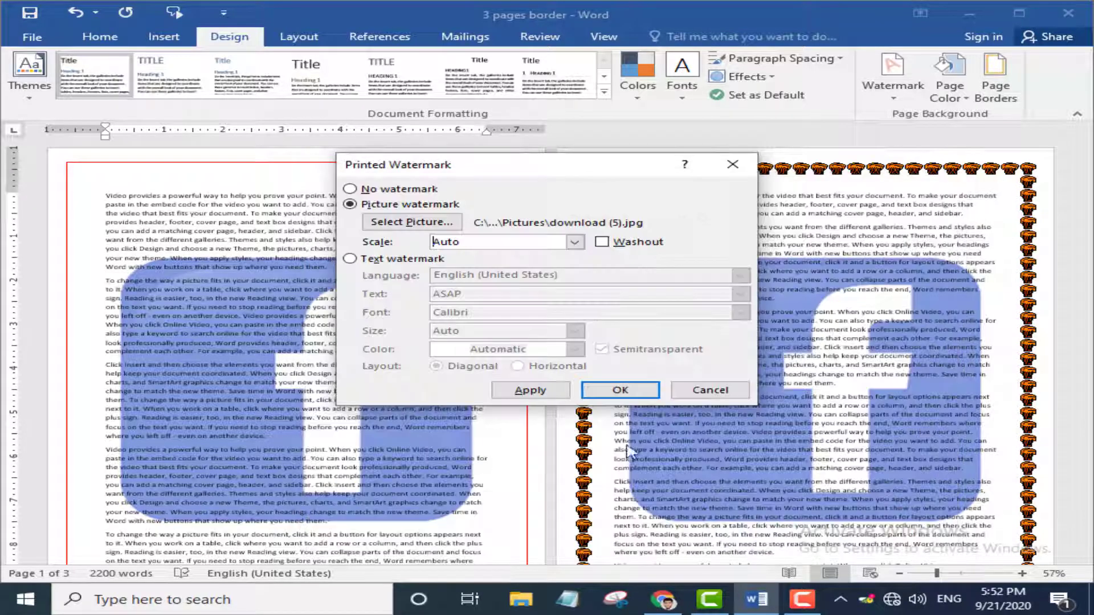
pyautogui.click(534, 392)
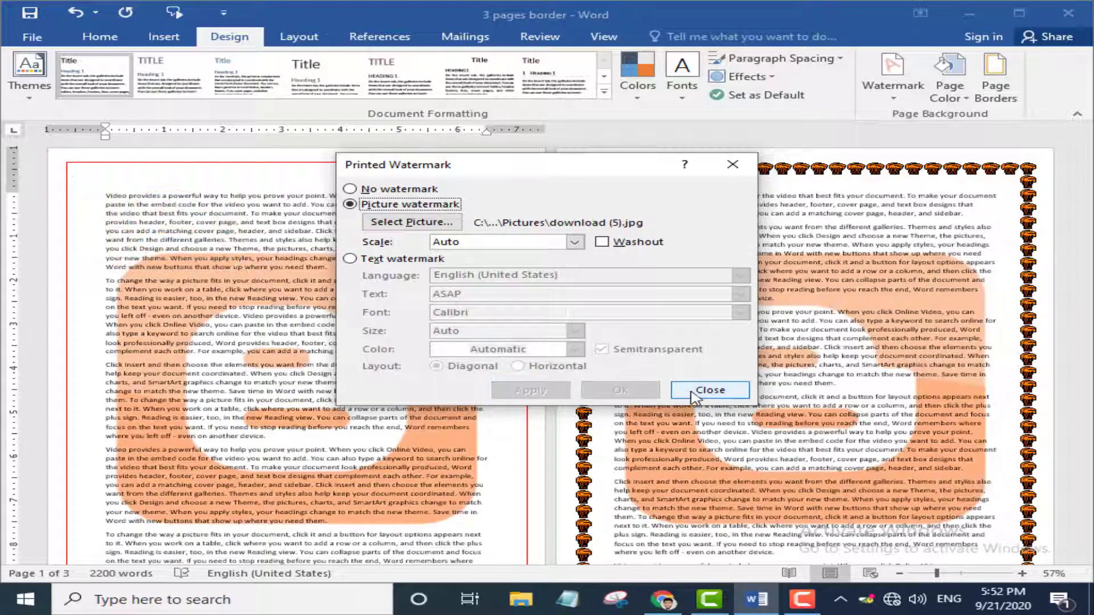
pyautogui.click(721, 390)
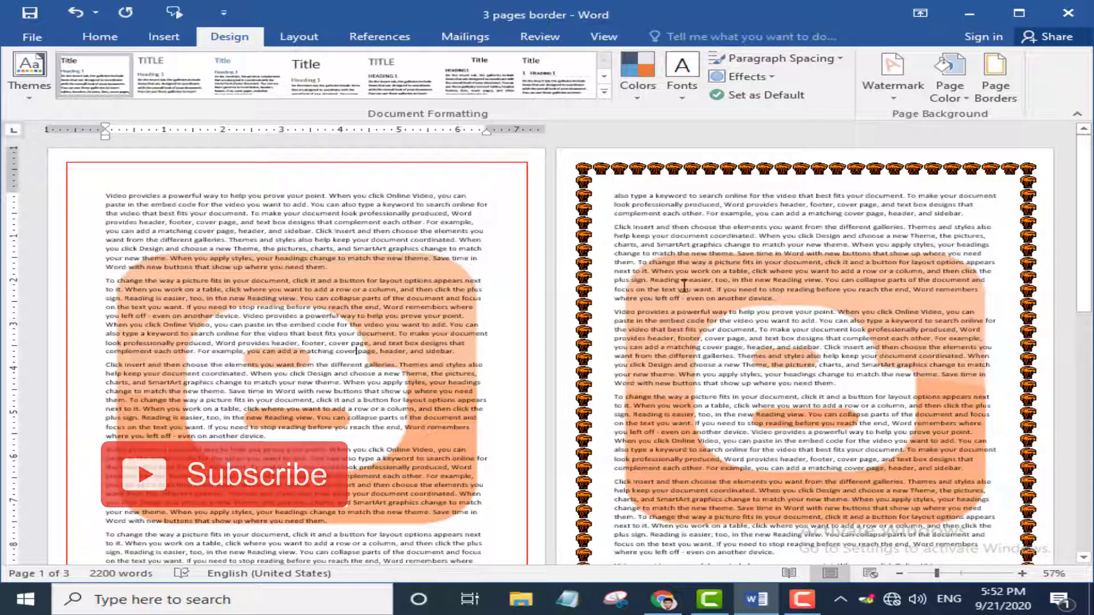
# - Remove the picture watermark from the document and check the pages
pyautogui.click(907, 97)
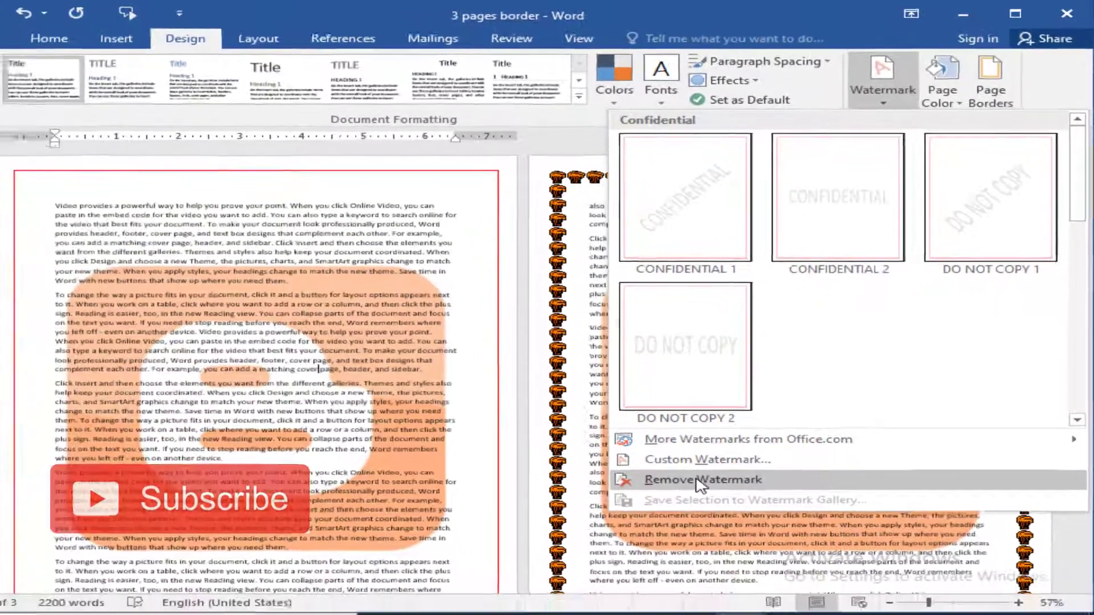
pyautogui.click(667, 520)
pyautogui.scroll(-5, 662, 411)
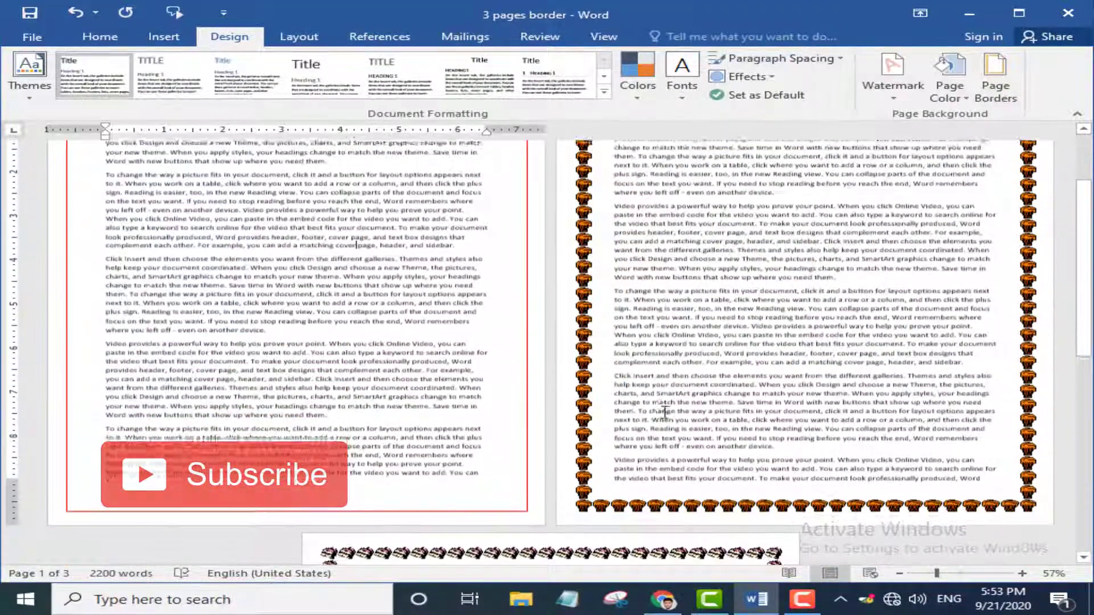
pyautogui.scroll(-5, 662, 411)
pyautogui.scroll(13, 661, 416)
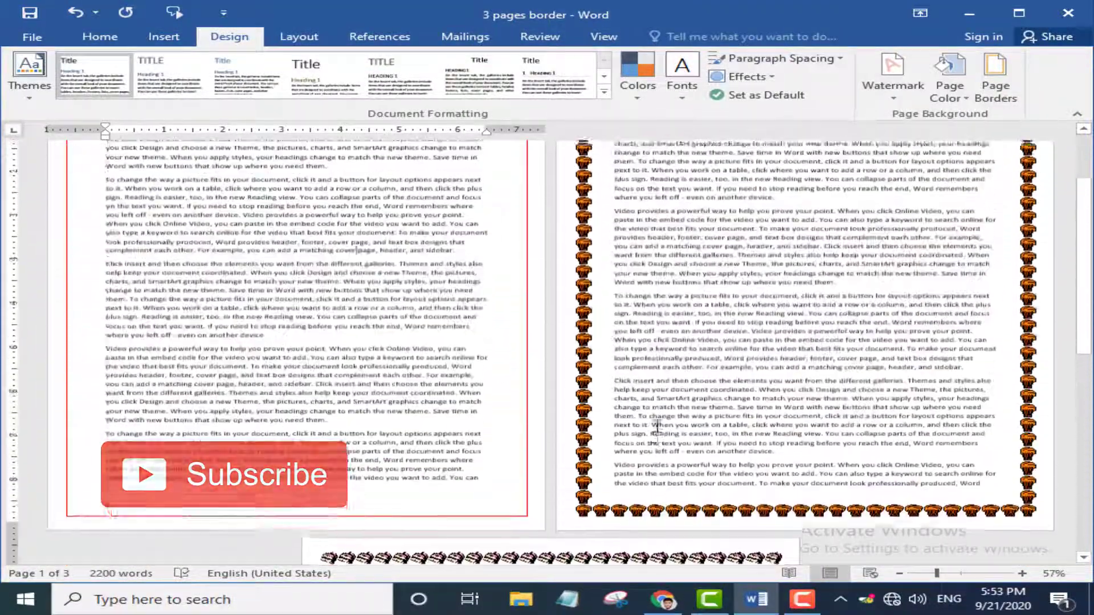